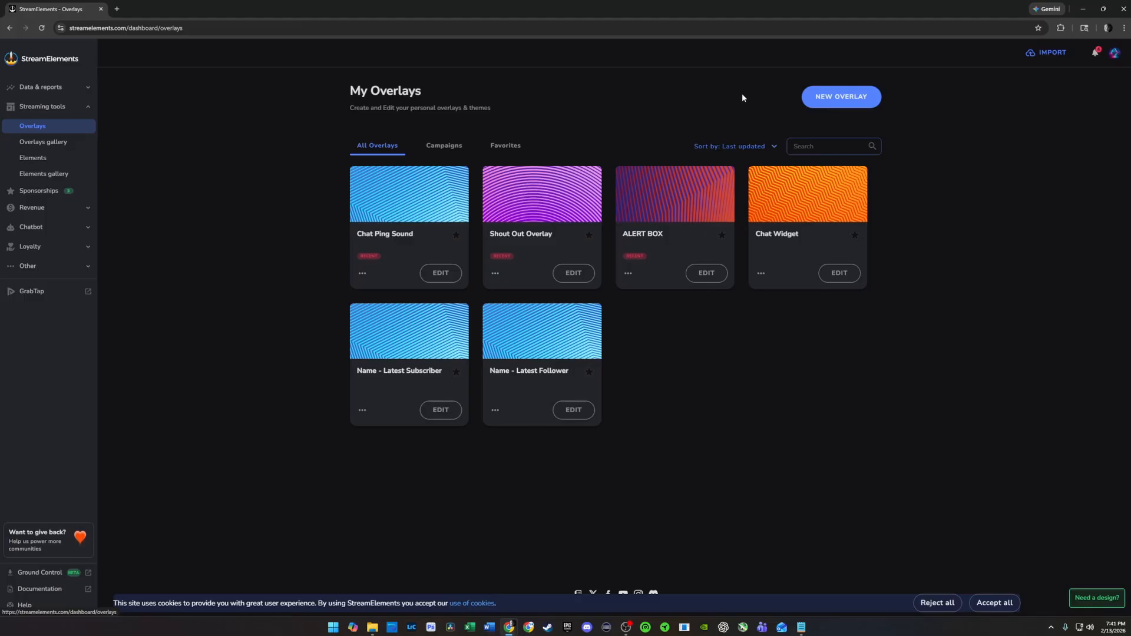
Step: Create a new overlay with a resolution of 1080p
click(834, 99)
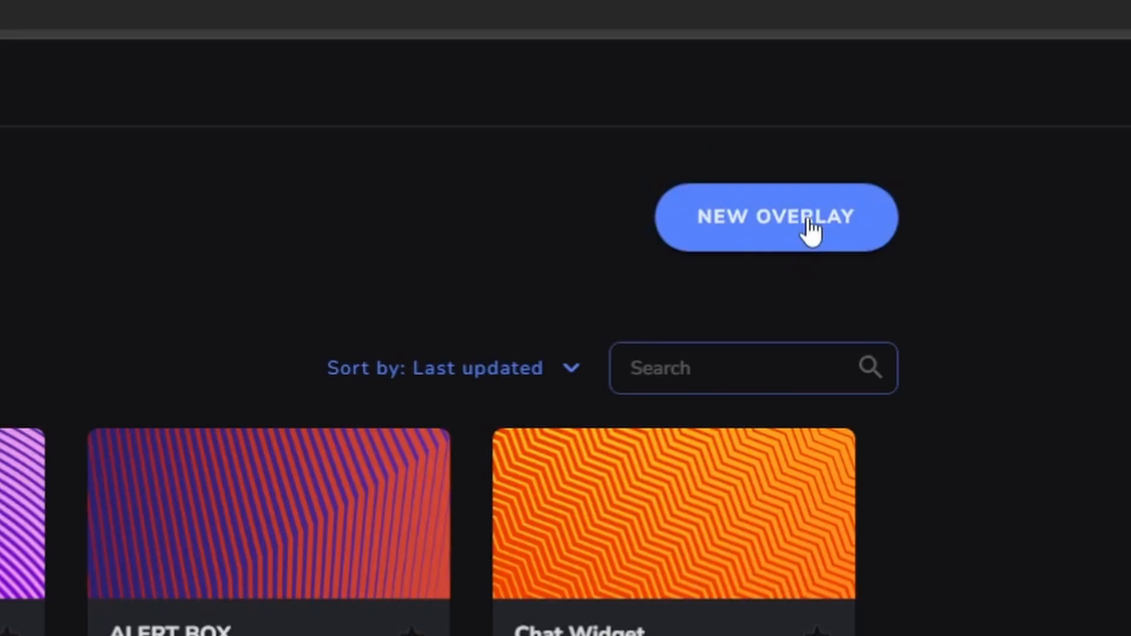
click(805, 228)
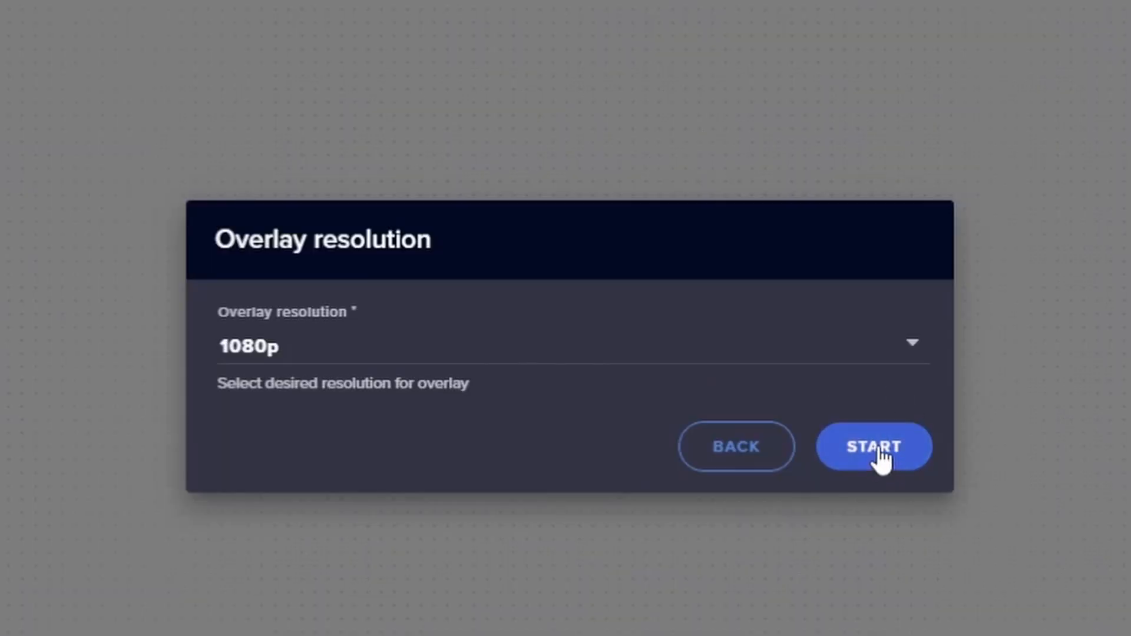
click(882, 454)
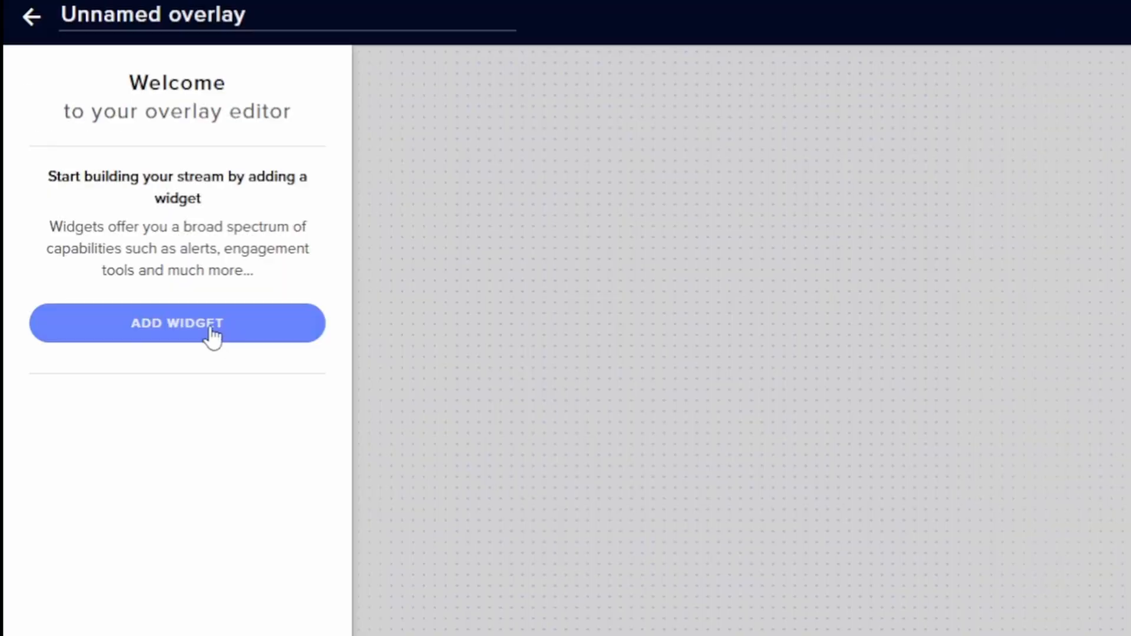
Step: Add a custom widget from the static/custom widget category to the empty overlay
click(210, 330)
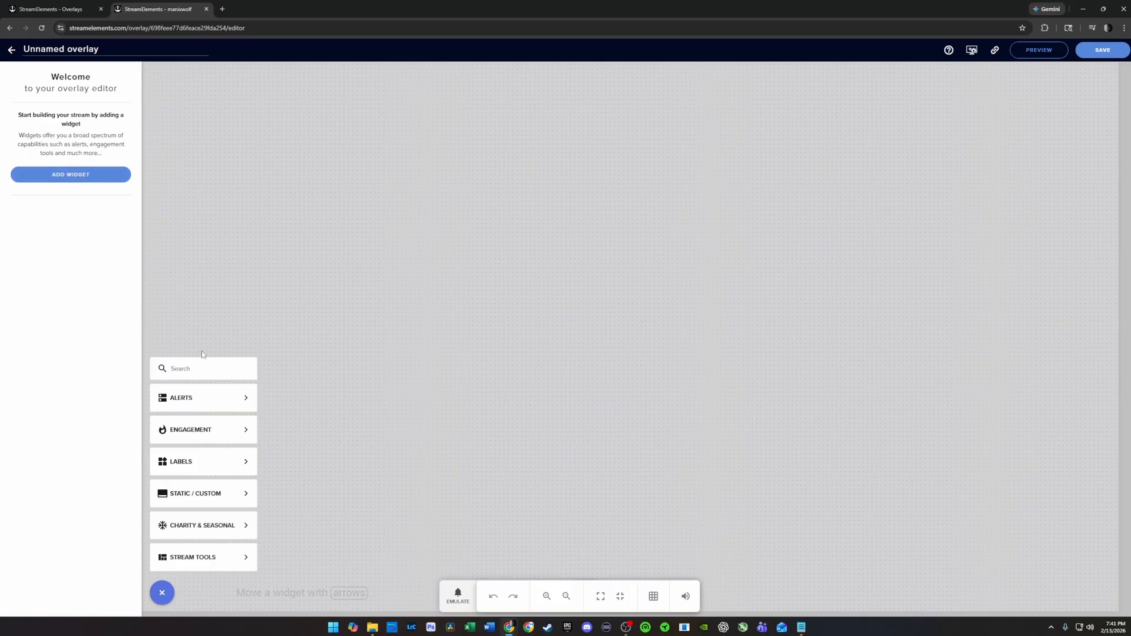
mouse_move(194, 496)
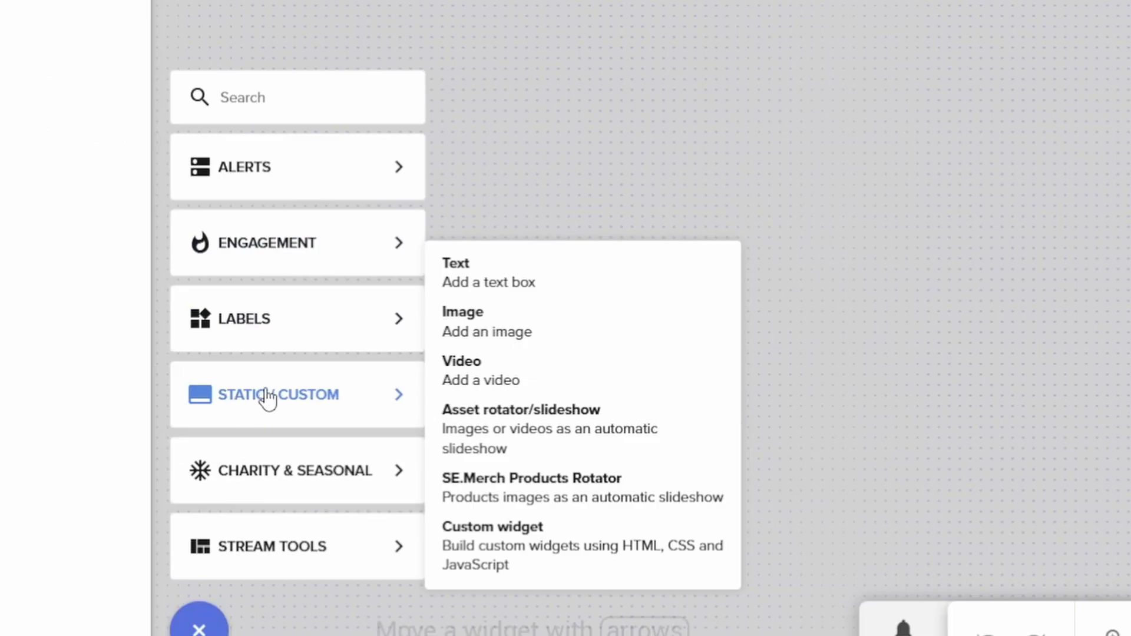
click(517, 549)
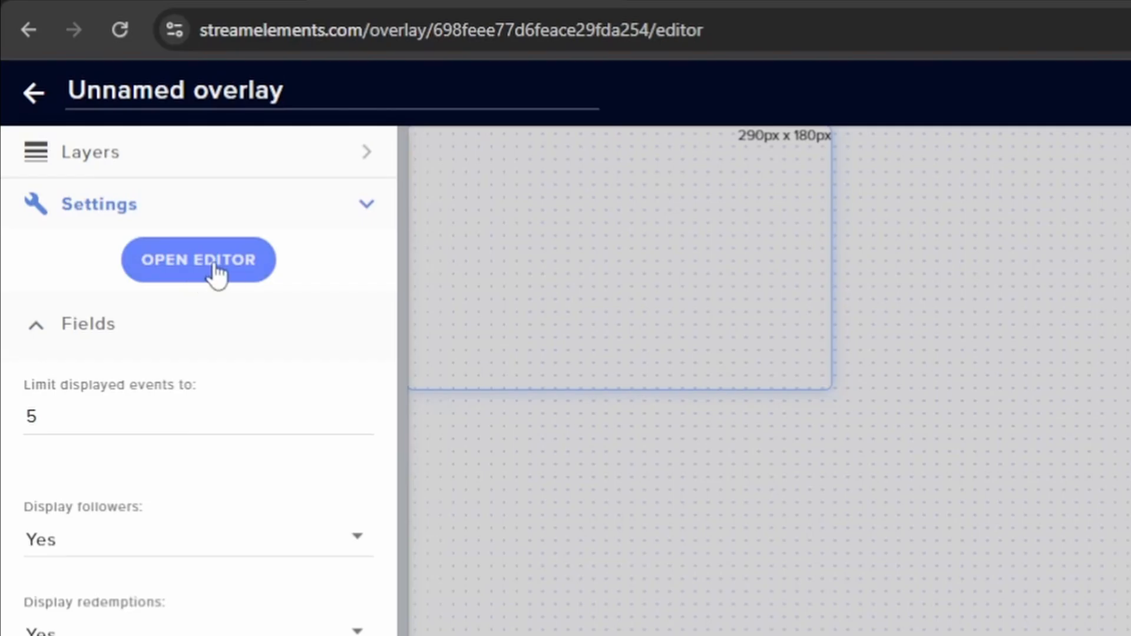
Step: Open the custom widget's code editor and delete all of its default HTML and CSS code
click(211, 263)
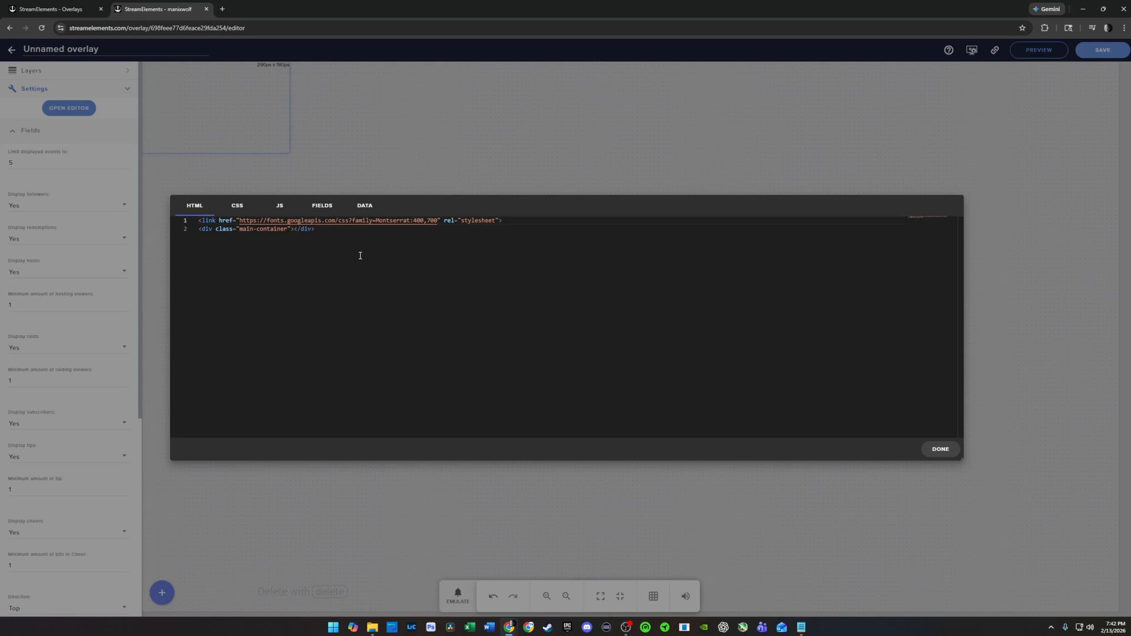
click(360, 255)
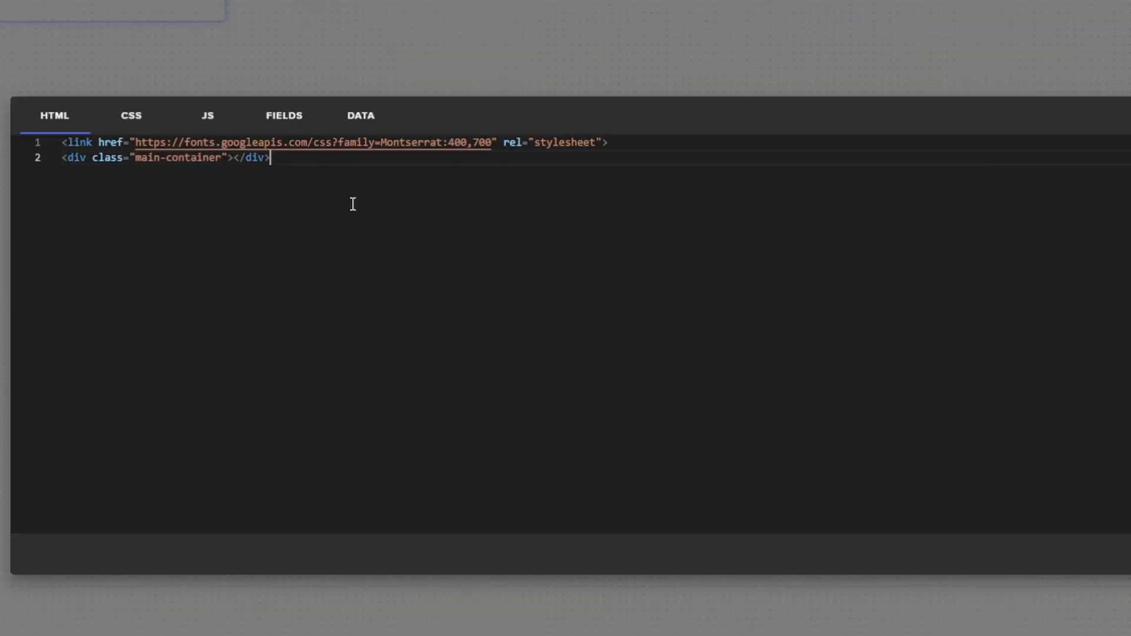
key(ctrl+a)
key(BackSpace)
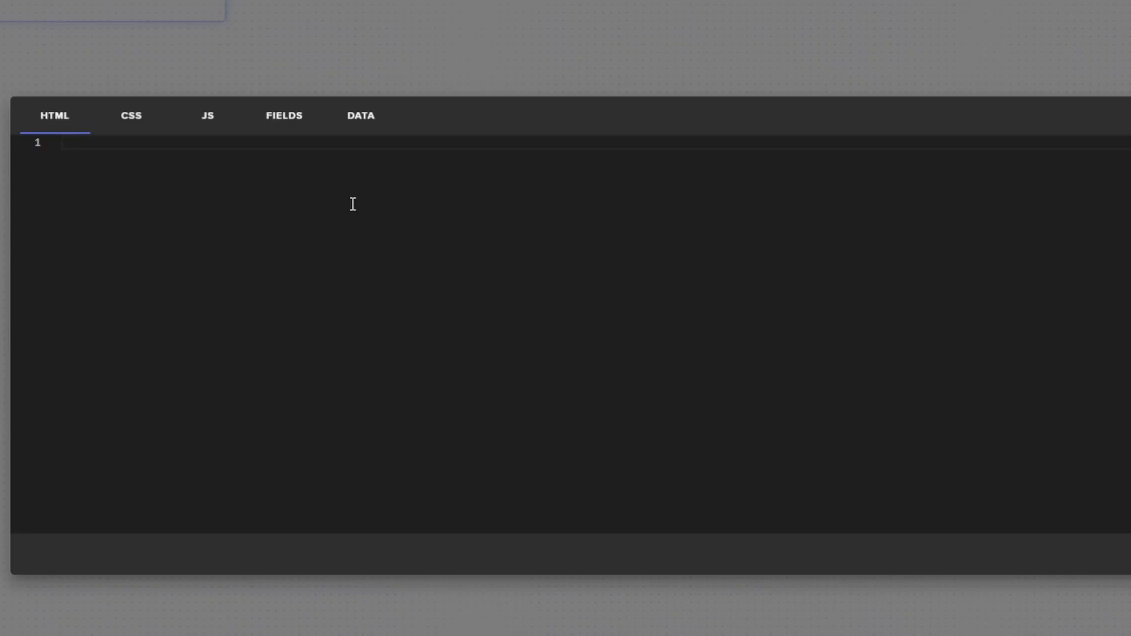
click(133, 118)
click(511, 323)
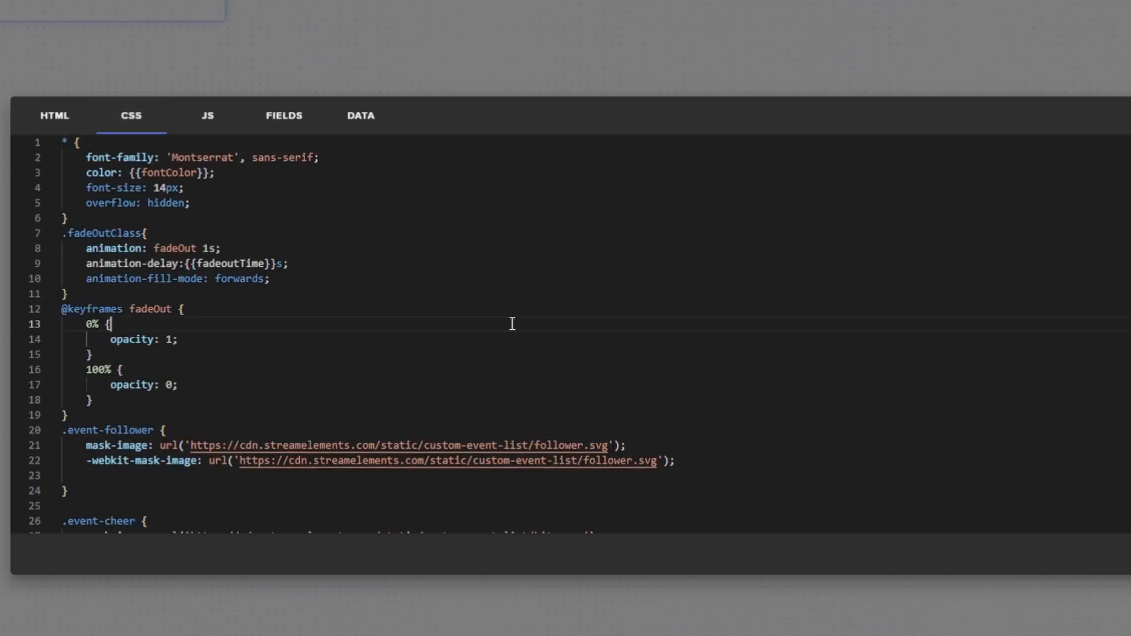
key(ctrl+a)
key(BackSpace)
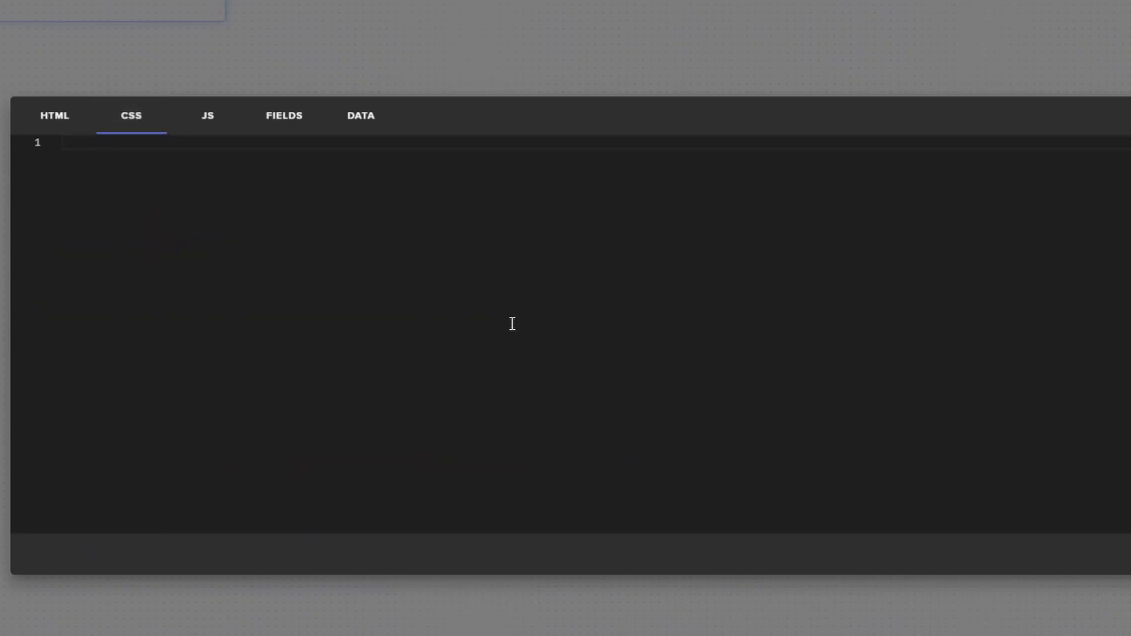
Step: Delete all of the custom widget's default JavaScript code
click(233, 130)
click(548, 305)
key(ctrl+a)
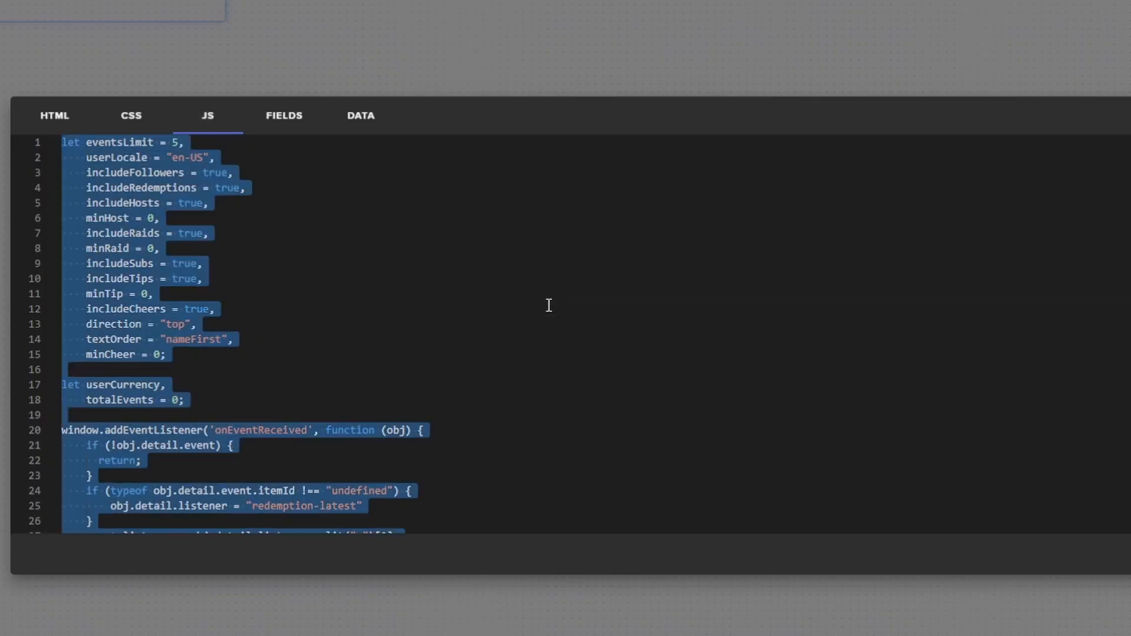
key(BackSpace)
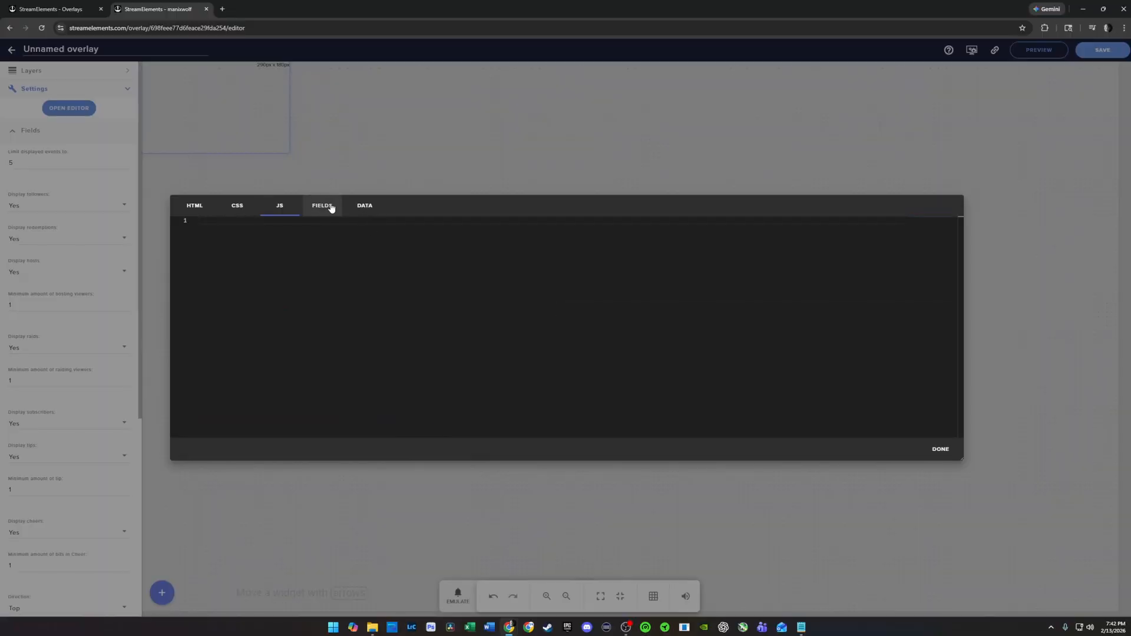
Step: Clear the default contents of the custom widget's Fields and Data sections
click(328, 206)
click(460, 293)
key(ctrl+a)
key(BackSpace)
click(365, 207)
click(499, 291)
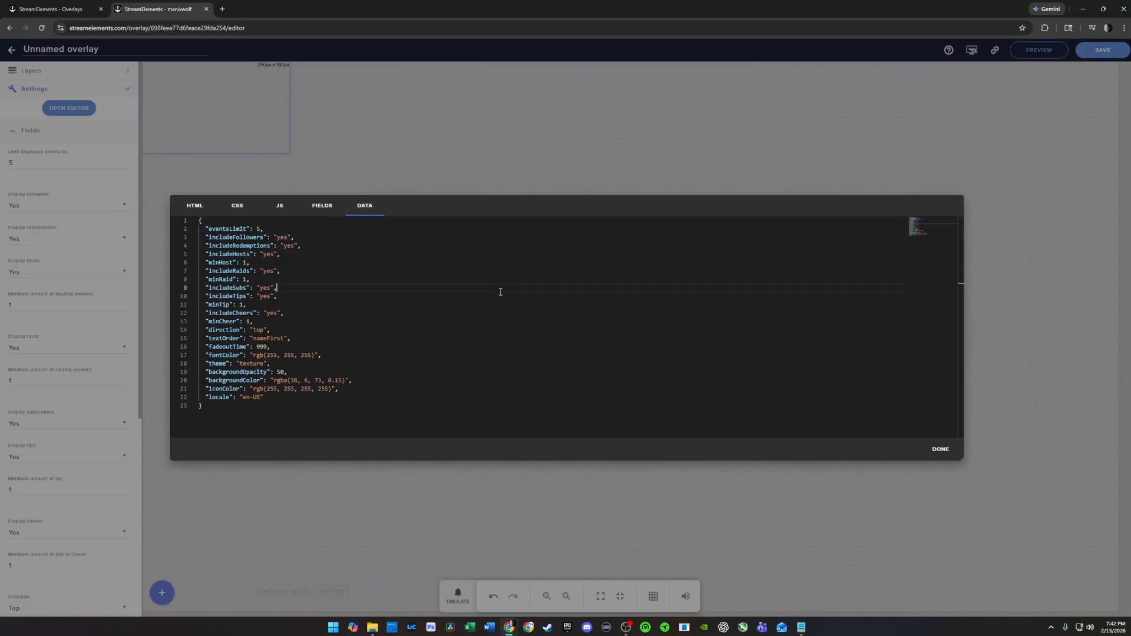
key(ctrl+a)
key(BackSpace)
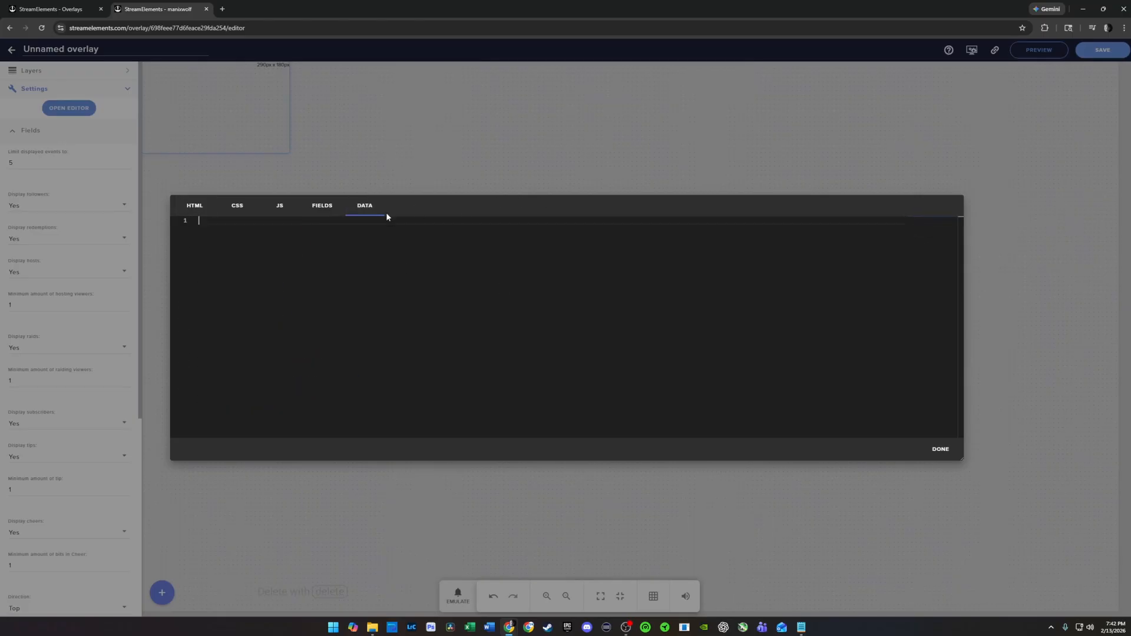
click(194, 210)
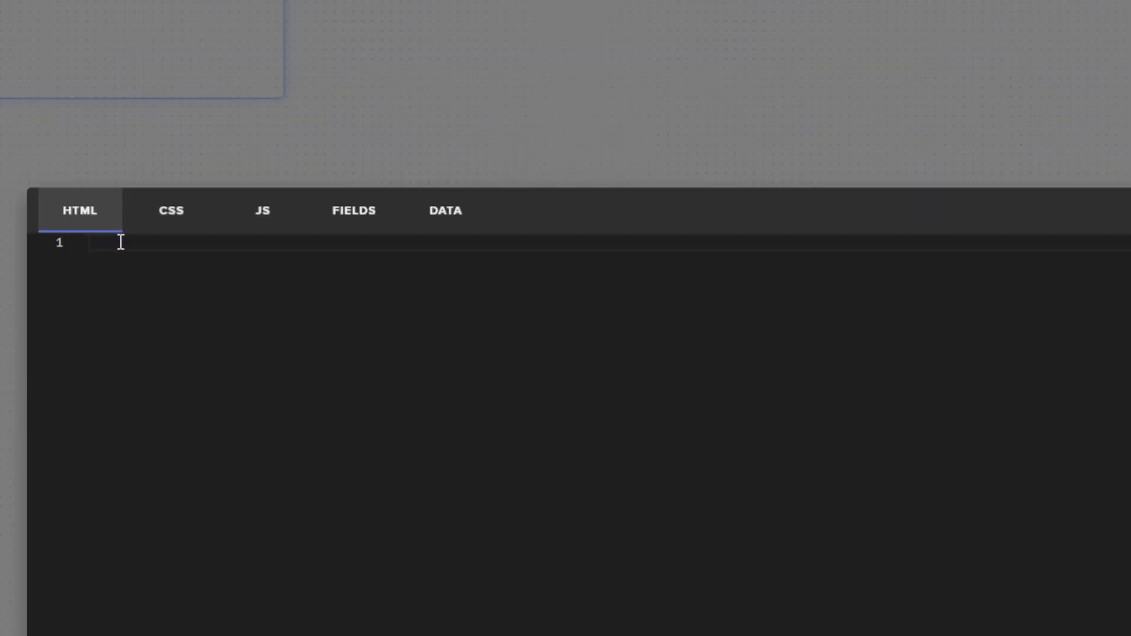
click(121, 242)
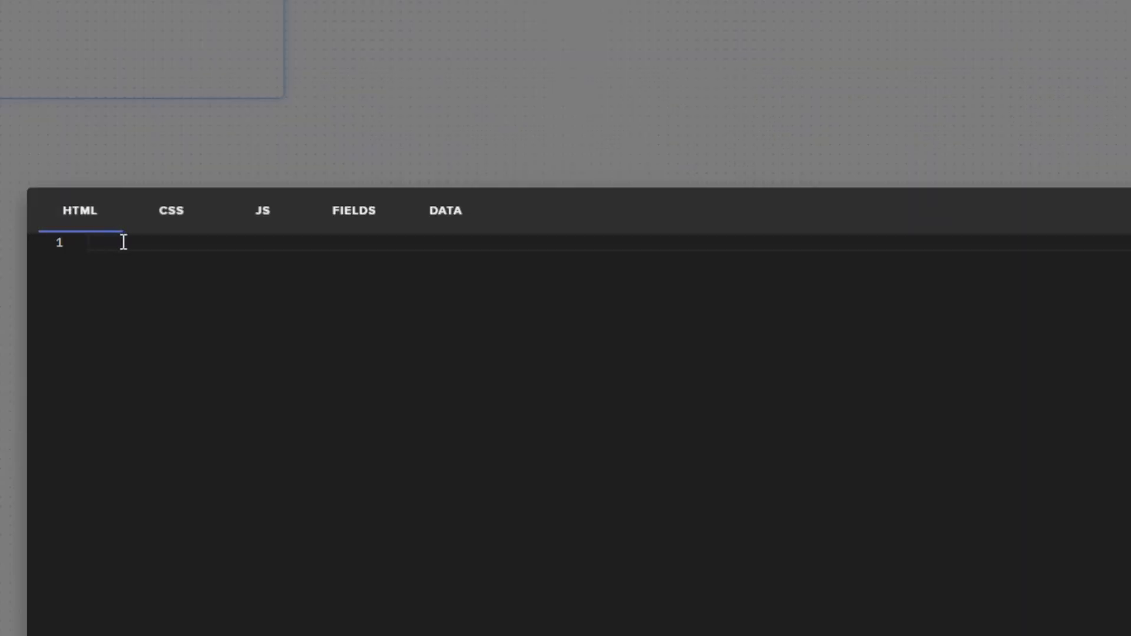
text(<audio id="chat-sound" src="https://cdn.streamelements.com/uploads/01khcyv7sn07yfzvs67jhsrg4y.mp3" crossorigin="anonymous"></audio>)
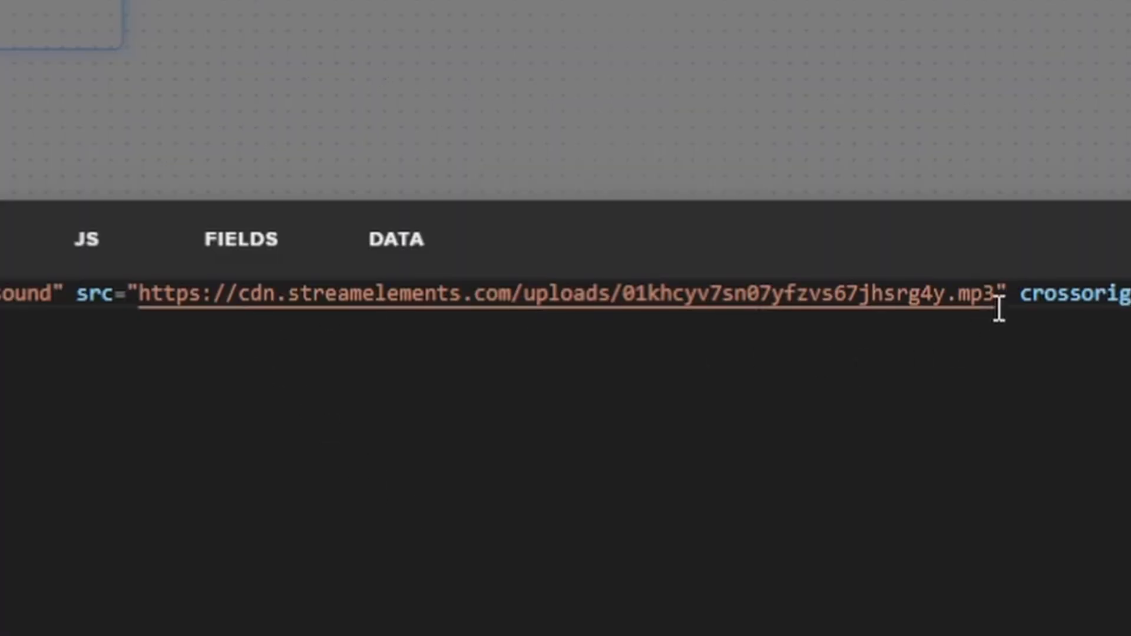
Step: Copy the MP3 address from the audio element, play it in a new browser tab, and return to the overlay editor
drag(1000, 295, 142, 293)
key(ctrl+c)
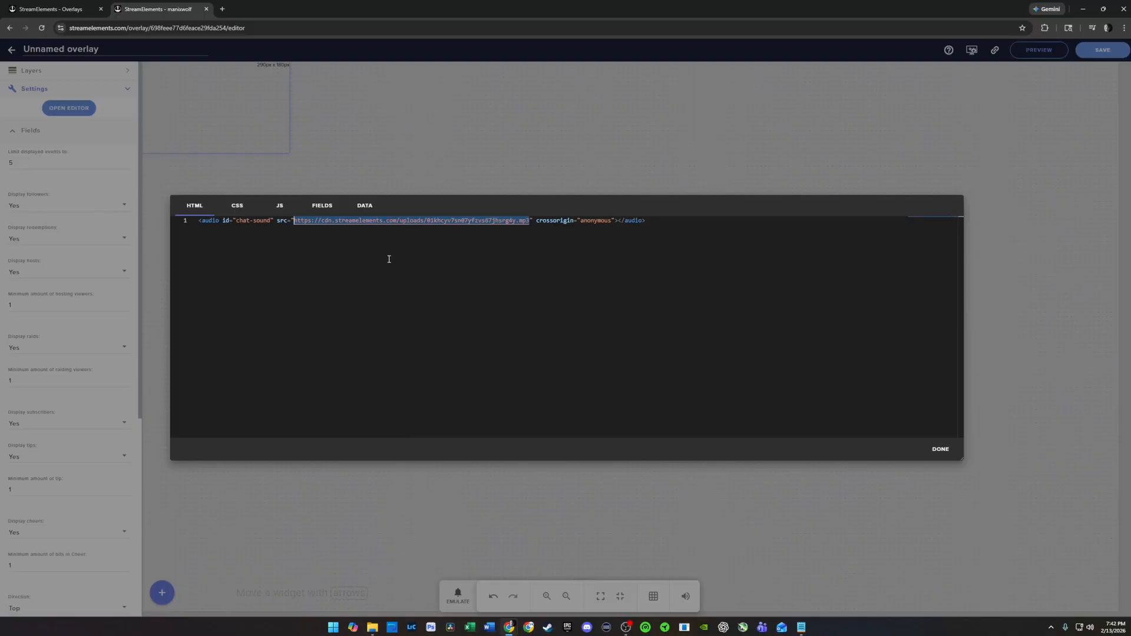
click(222, 9)
click(233, 27)
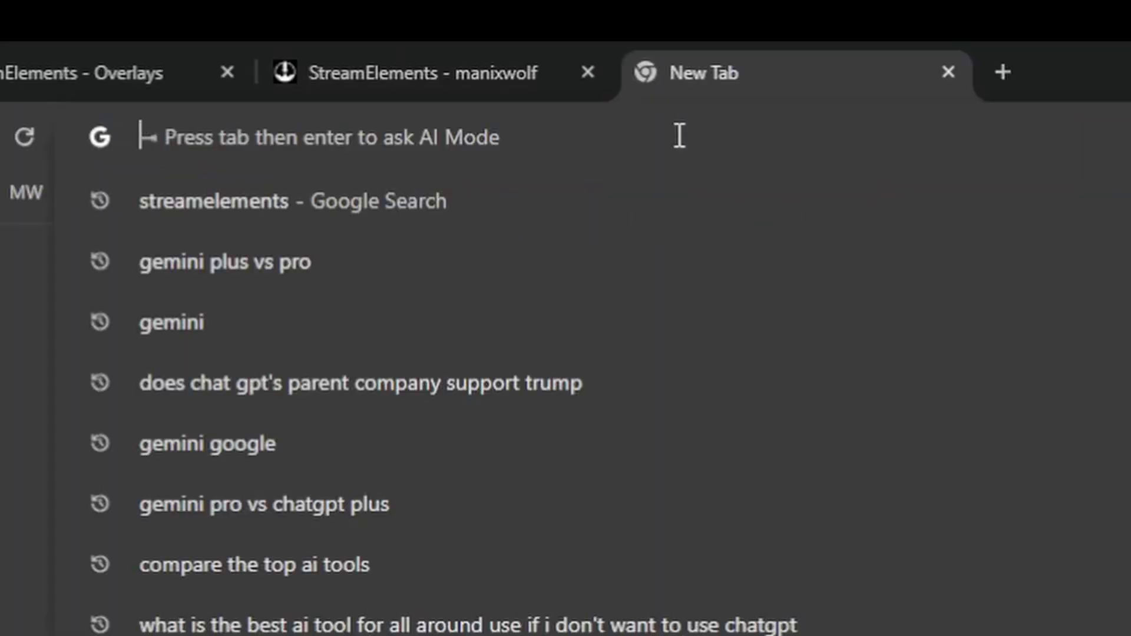
key(ctrl+v)
key(Return)
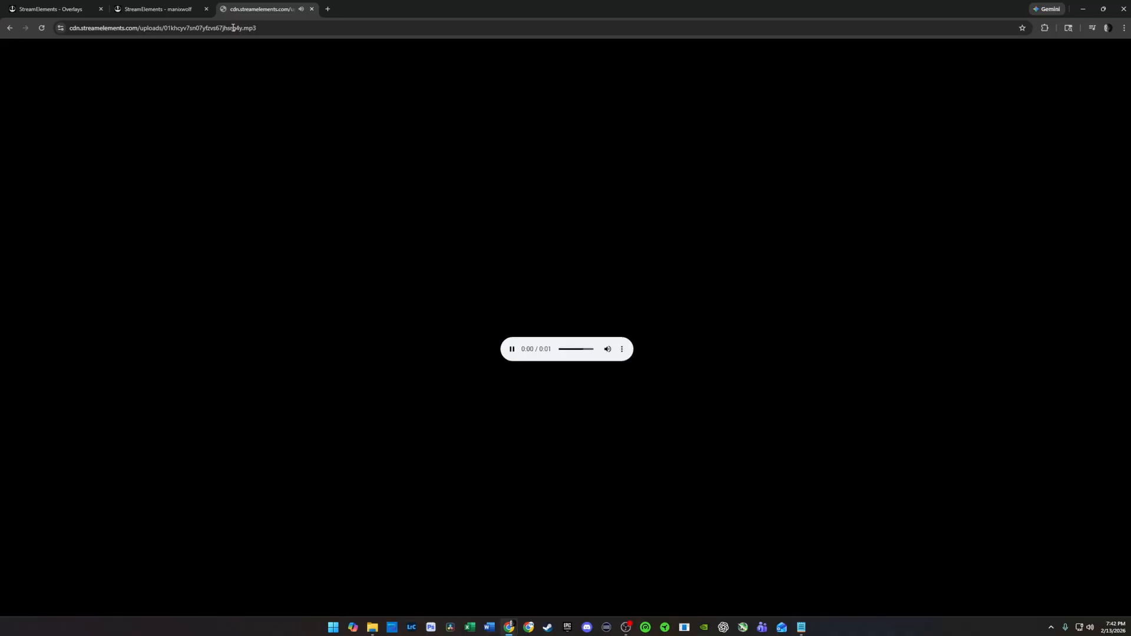
click(160, 9)
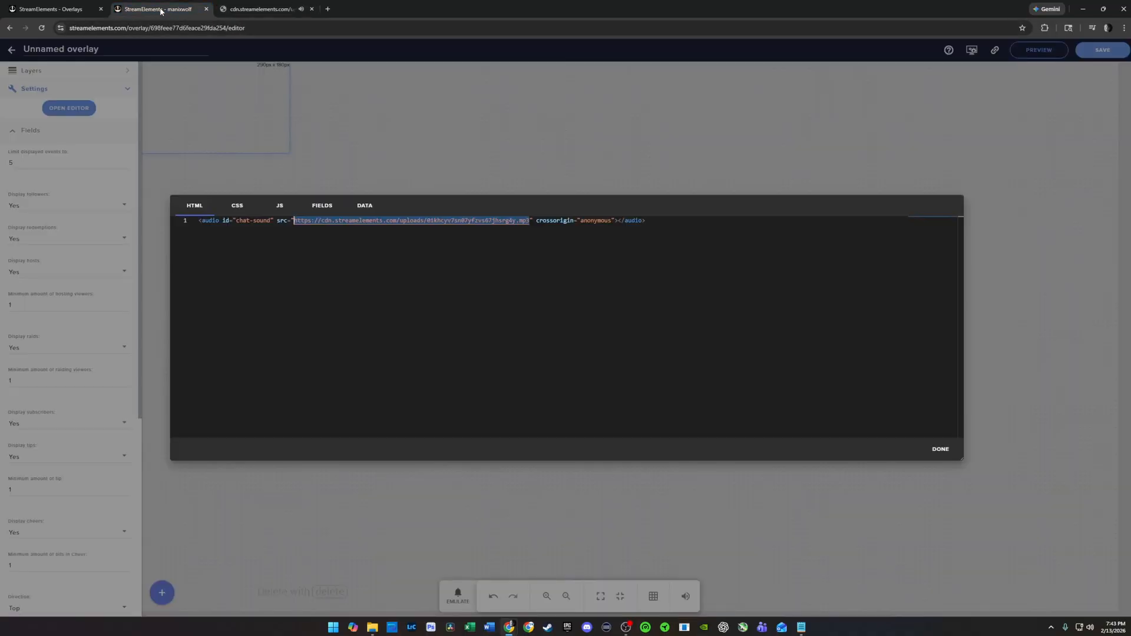
click(486, 255)
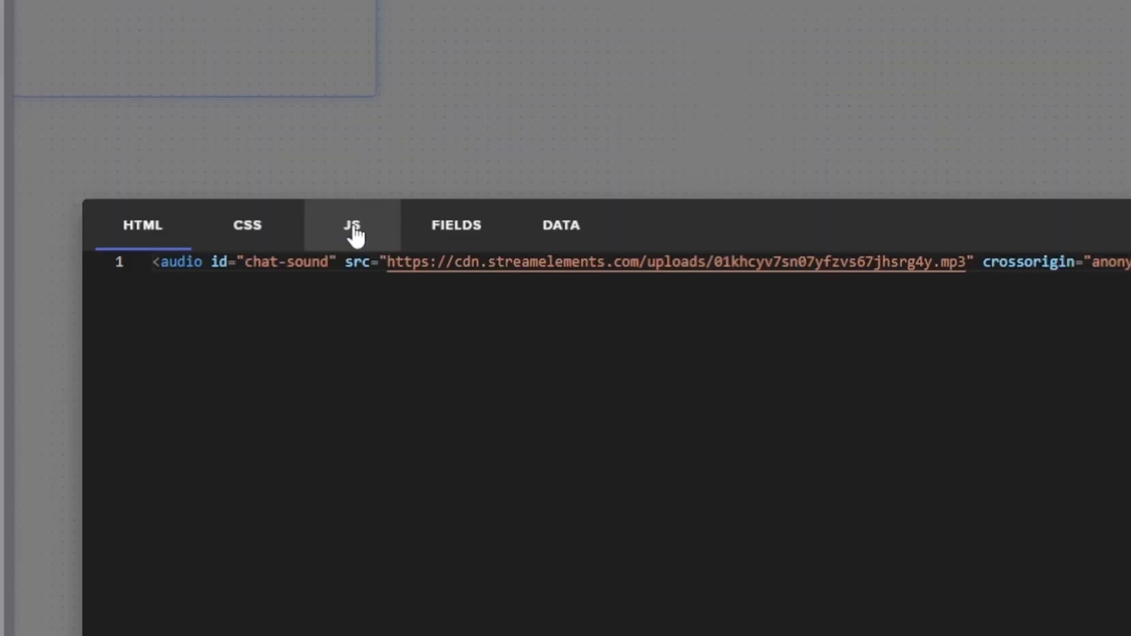
Step: Enter the widget's JavaScript that listens for chat messages, with lastPlayed set to 0 and cooldown set to 1000 milliseconds
click(354, 232)
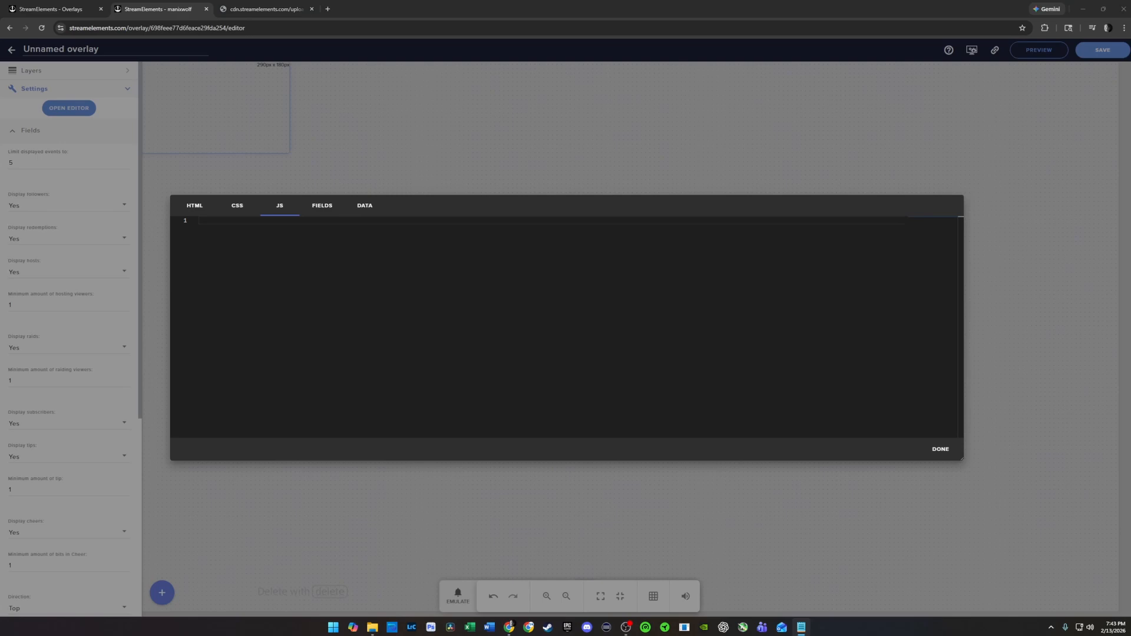
click(234, 219)
text(let lastPlayed = 0; const cooldown = 1000; // Time in milliseconds (1000 = 1 second)  window.addEventListener('onEventReceived', function (obj) {     const listener = obj.detail.listener;     const now = Date.now();      // Trigger on both real messages and test messages     if (listener === 'chat-message' || listener === 'message') {          // Check if enough time has passed since the last ping         if (now - lastPlayed > cooldown) {             const audio = document.getElementById('chat-sound');              // Reset and play             audio.pause();             audio.currentTime = 0;             audio.play().catch(err => console.log("Playback error:", err));              // Update the timestamp of the last successful ping             lastPlayed = now;         }     } });)
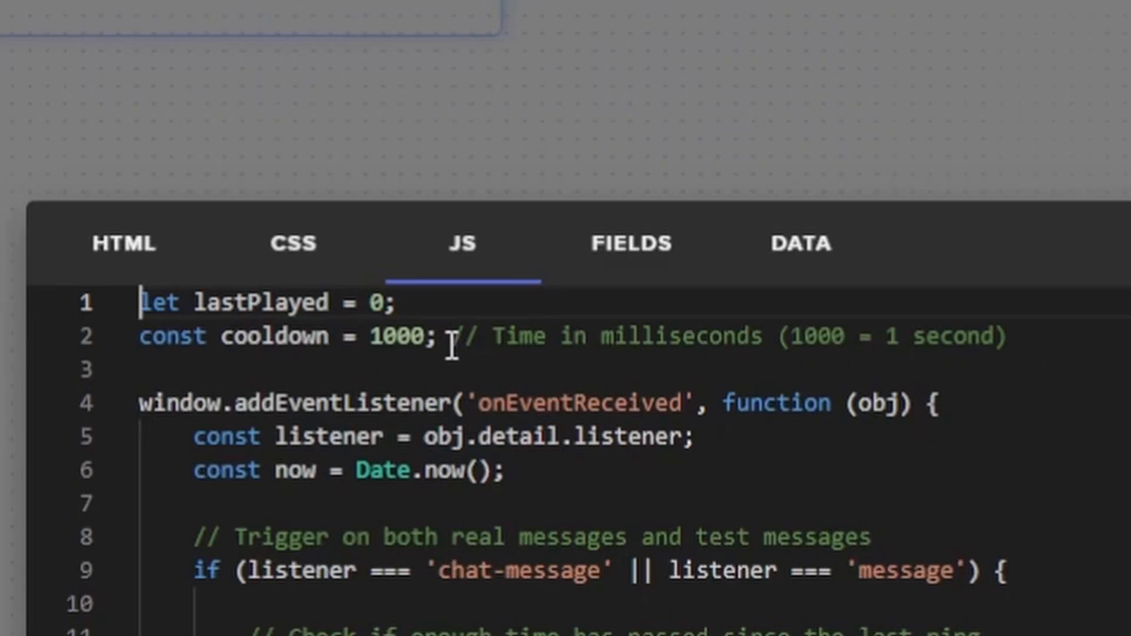
Step: Change the cooldown constant in the JavaScript to 60000 milliseconds
click(1054, 337)
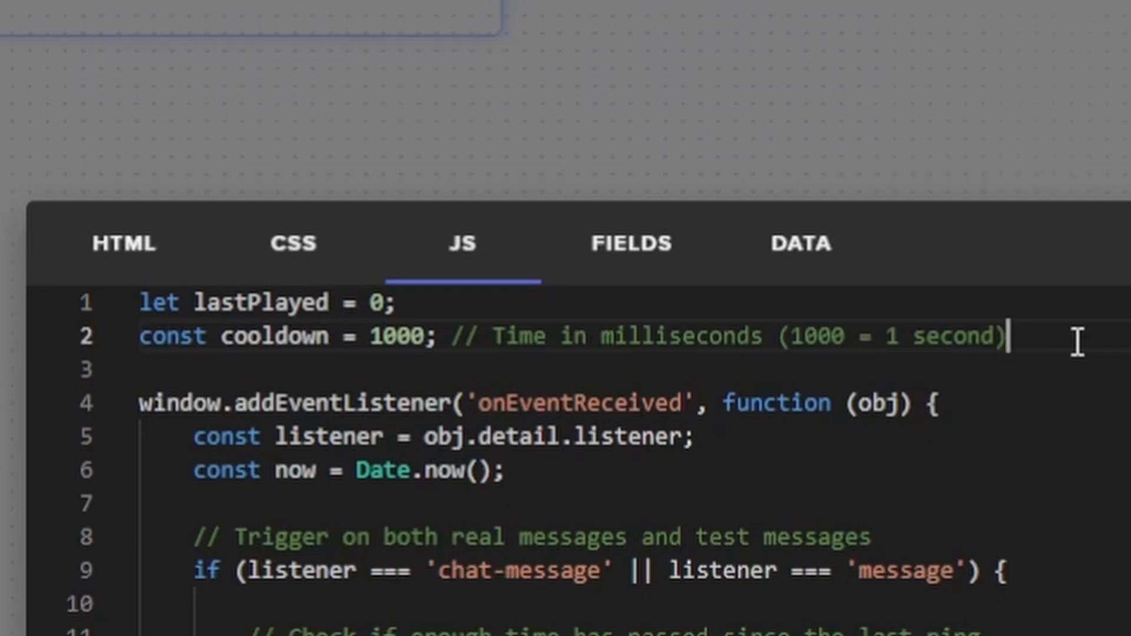
drag(429, 337, 372, 337)
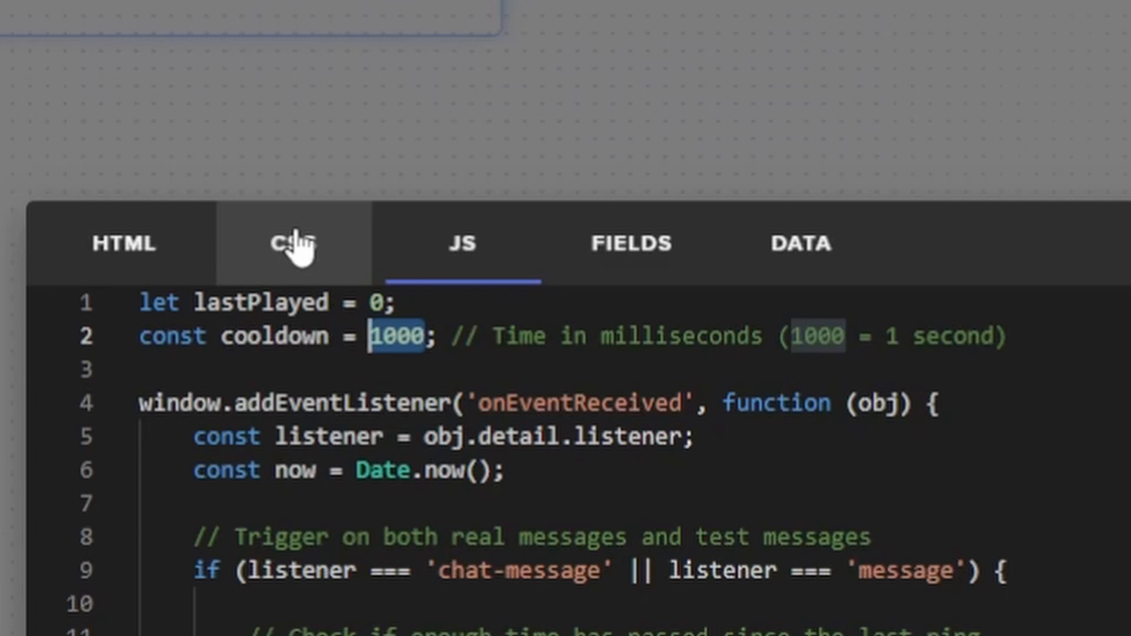
click(396, 339)
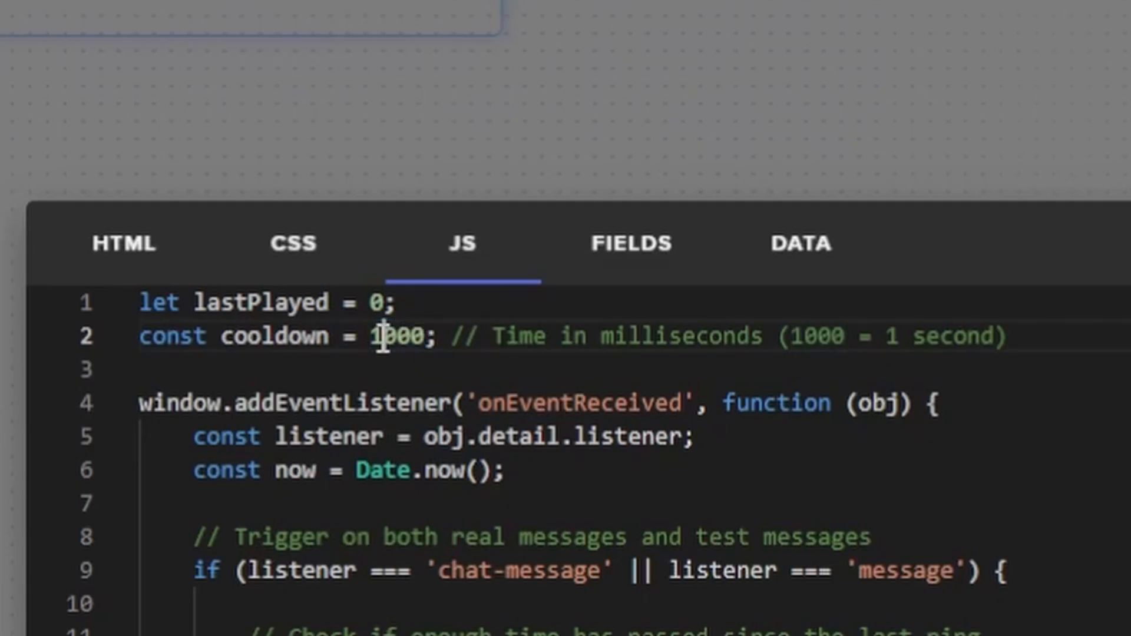
drag(384, 337, 371, 336)
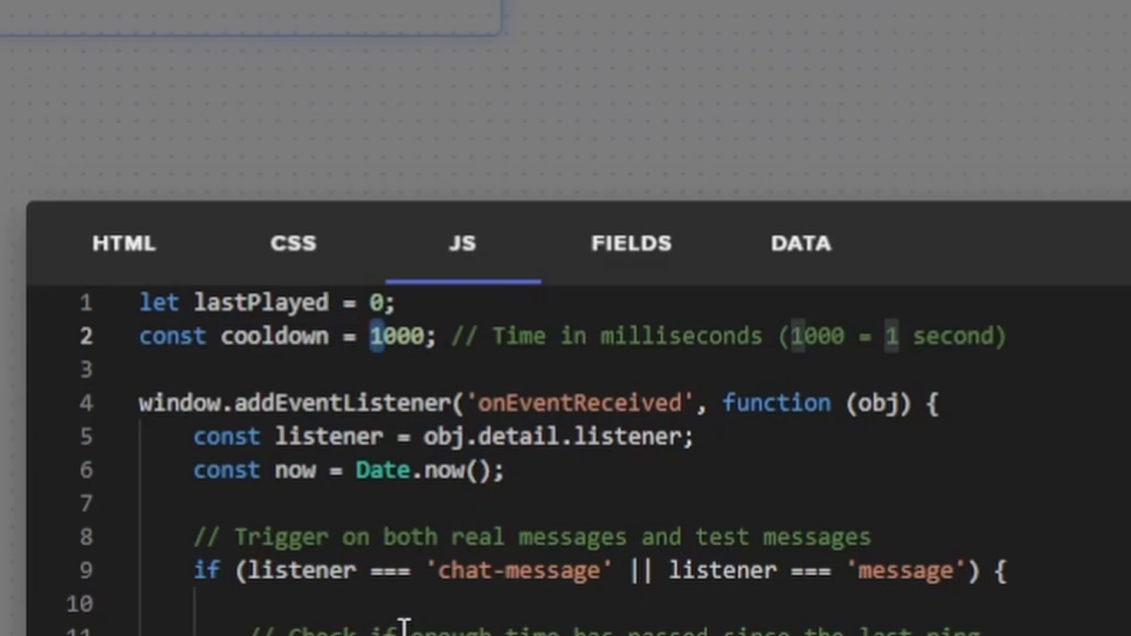
text(60)
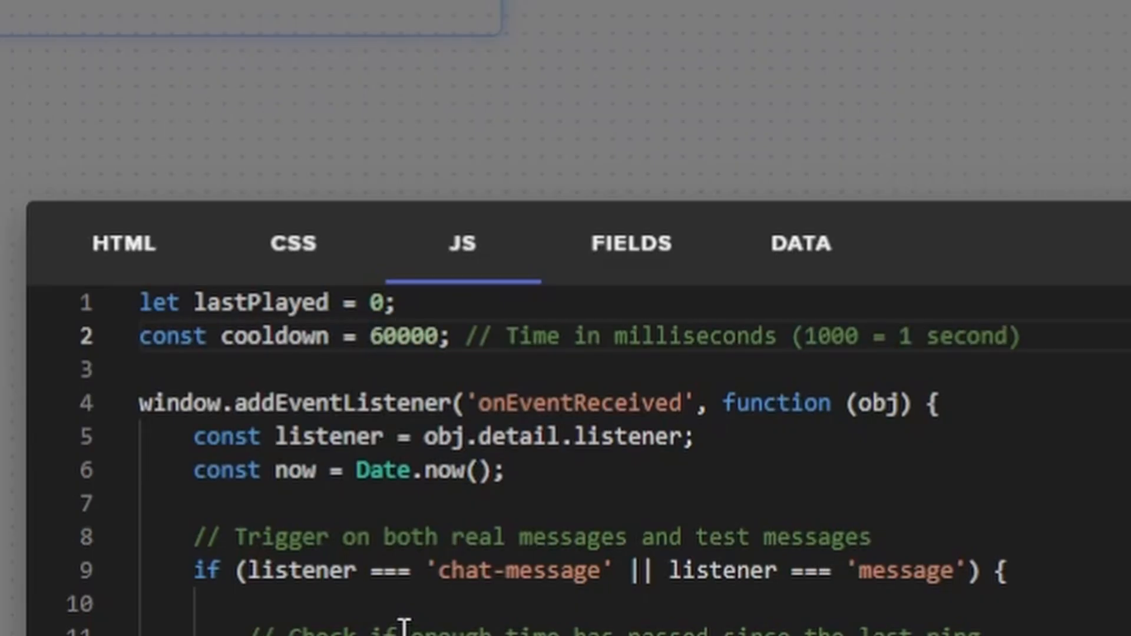
Step: Set the cooldown constant back to 1000 milliseconds
mouse_move(447, 466)
drag(394, 337, 375, 341)
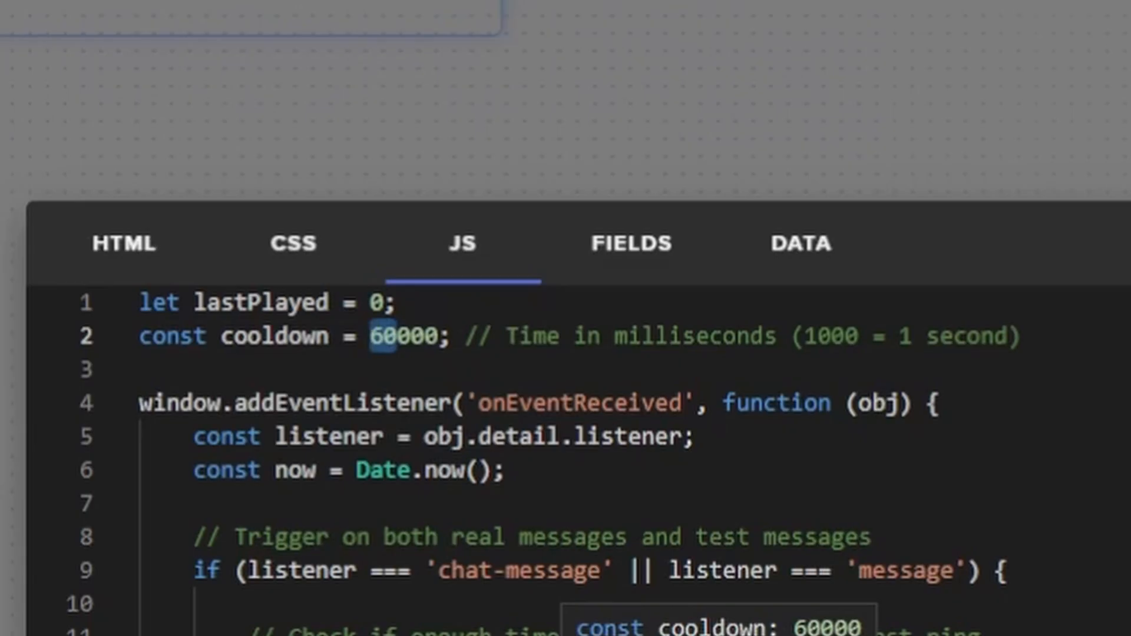
text(1)
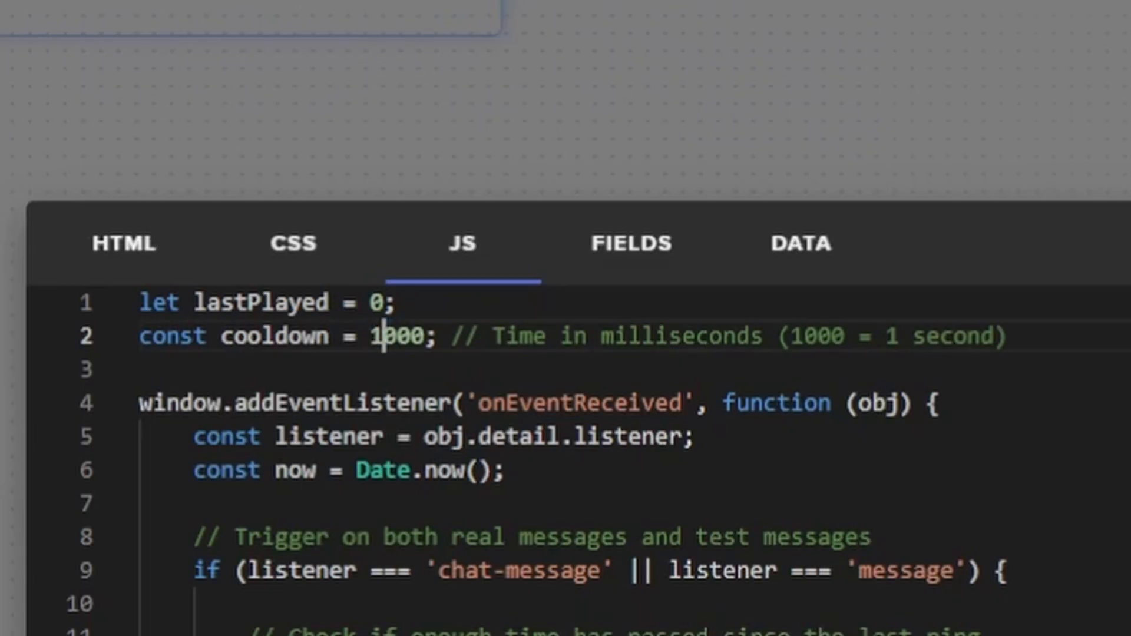
Step: Finish editing the custom widget's code and close the code editor
click(981, 632)
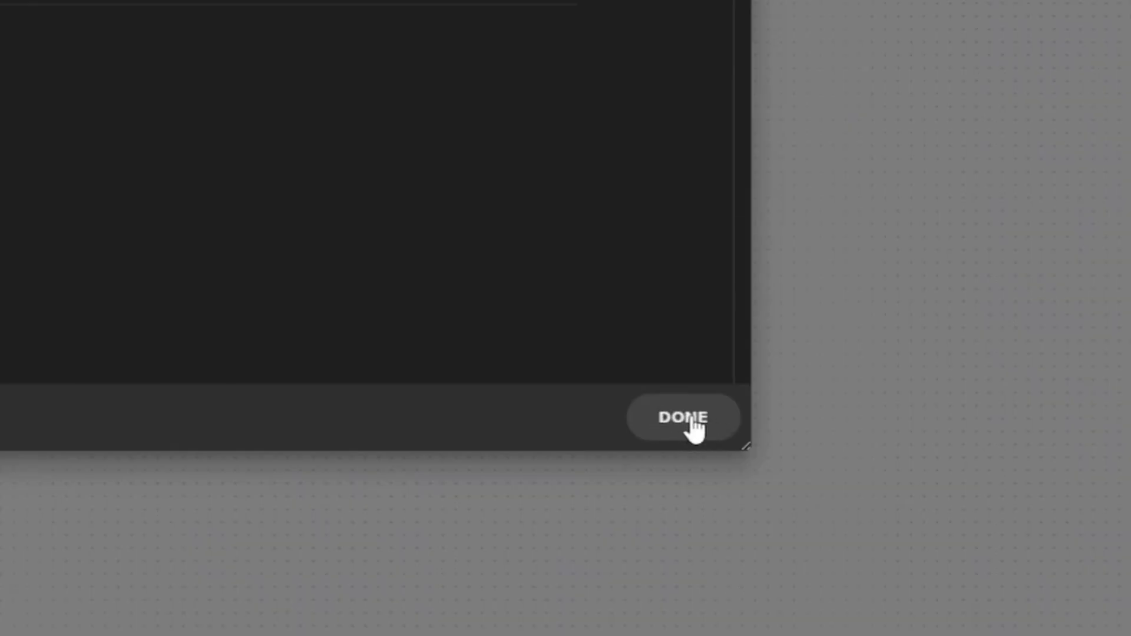
click(693, 418)
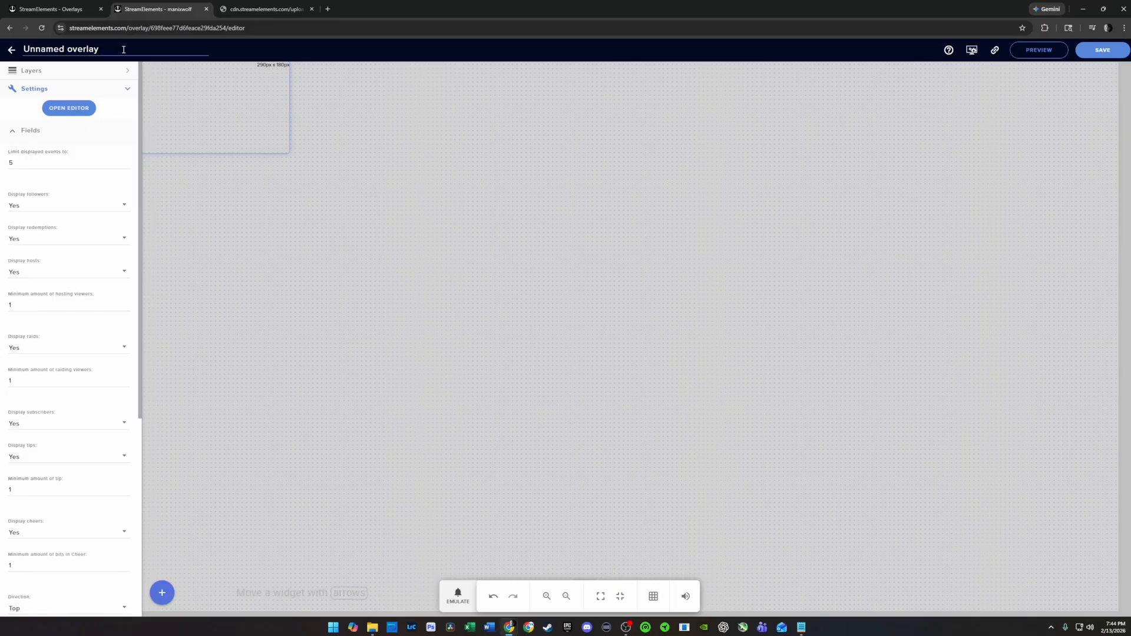
Step: Rename the unnamed overlay to "Chat Ping Sound 2" and save it
drag(123, 50, 23, 49)
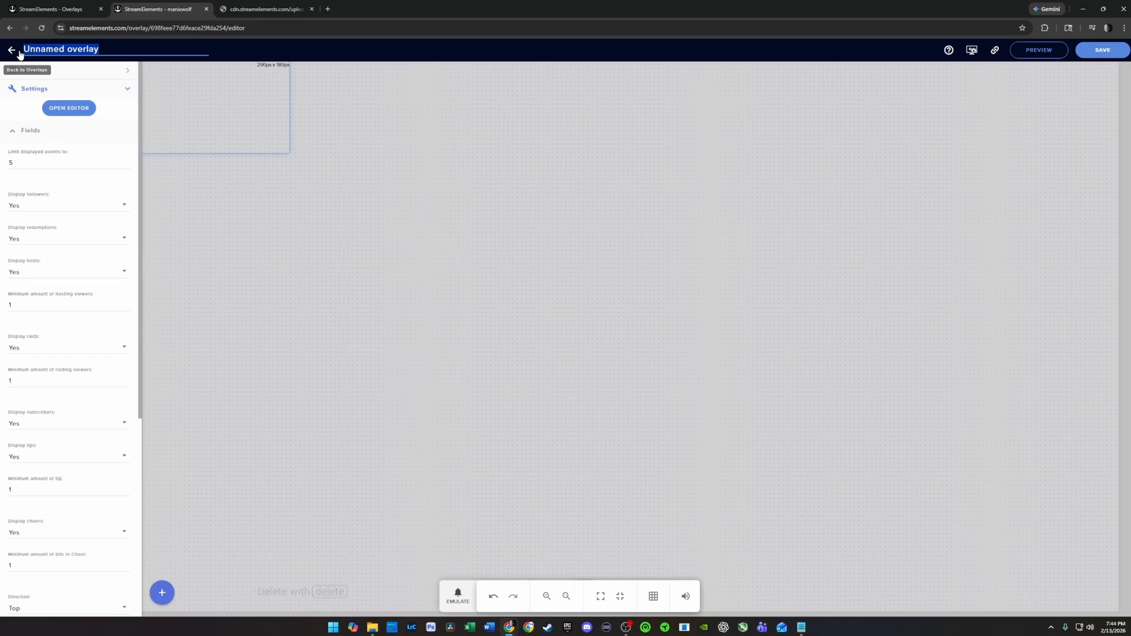
text(Cha)
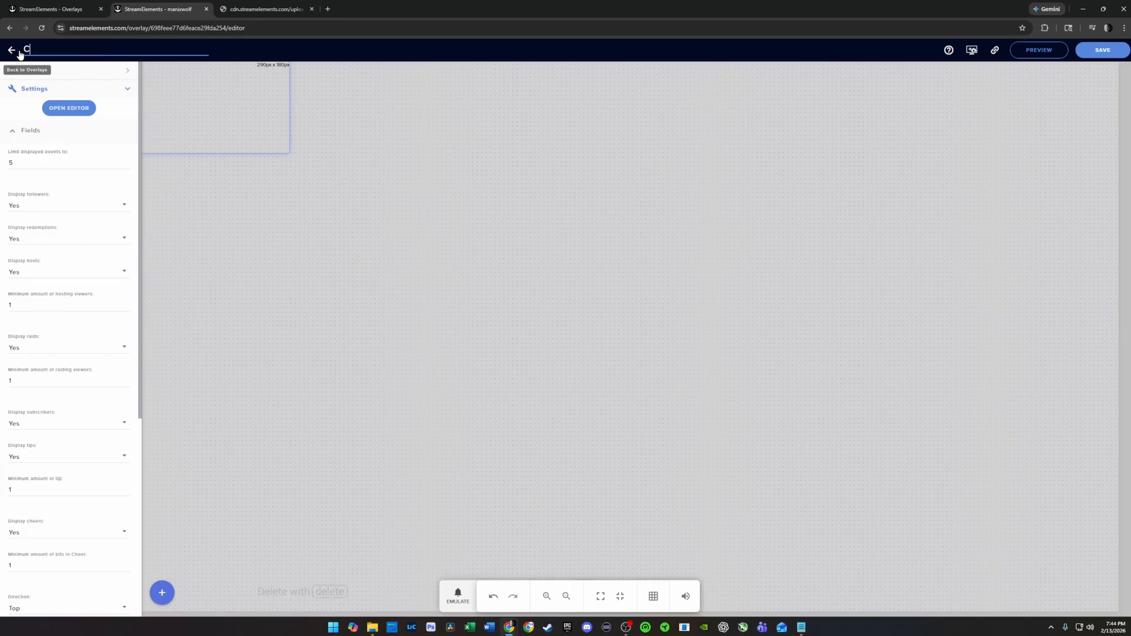
text(t )
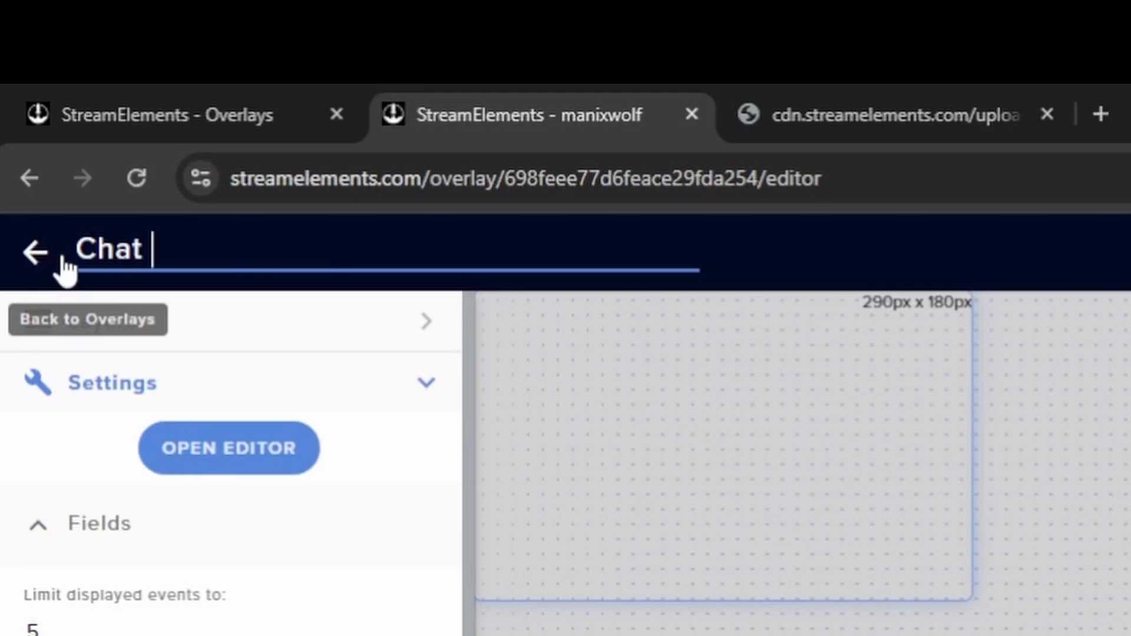
text(Ping Sound )
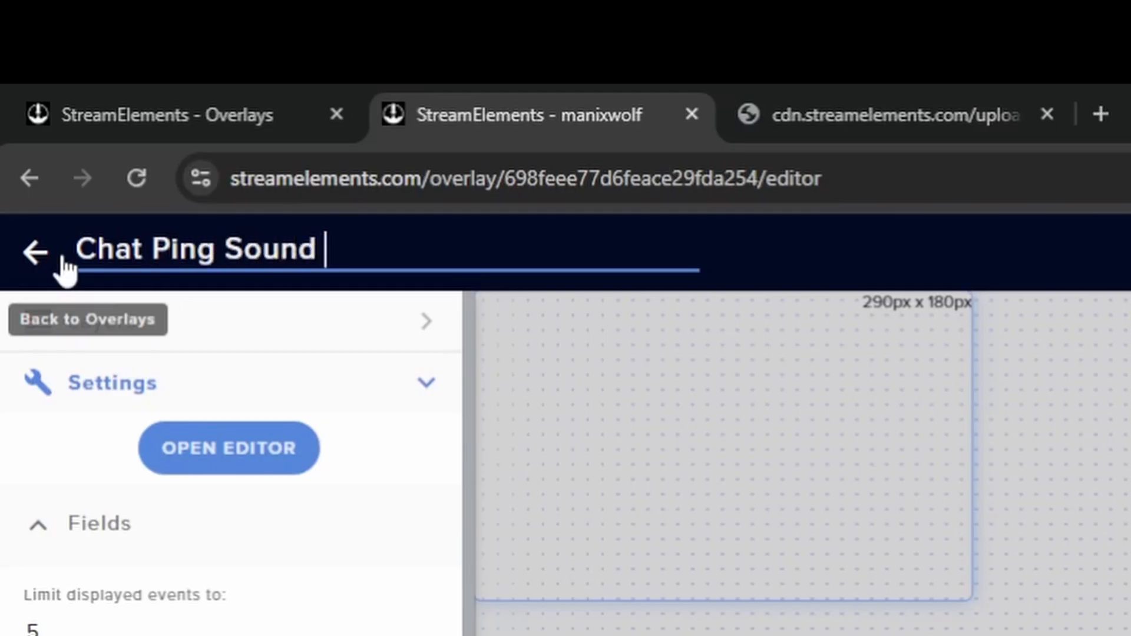
text(2)
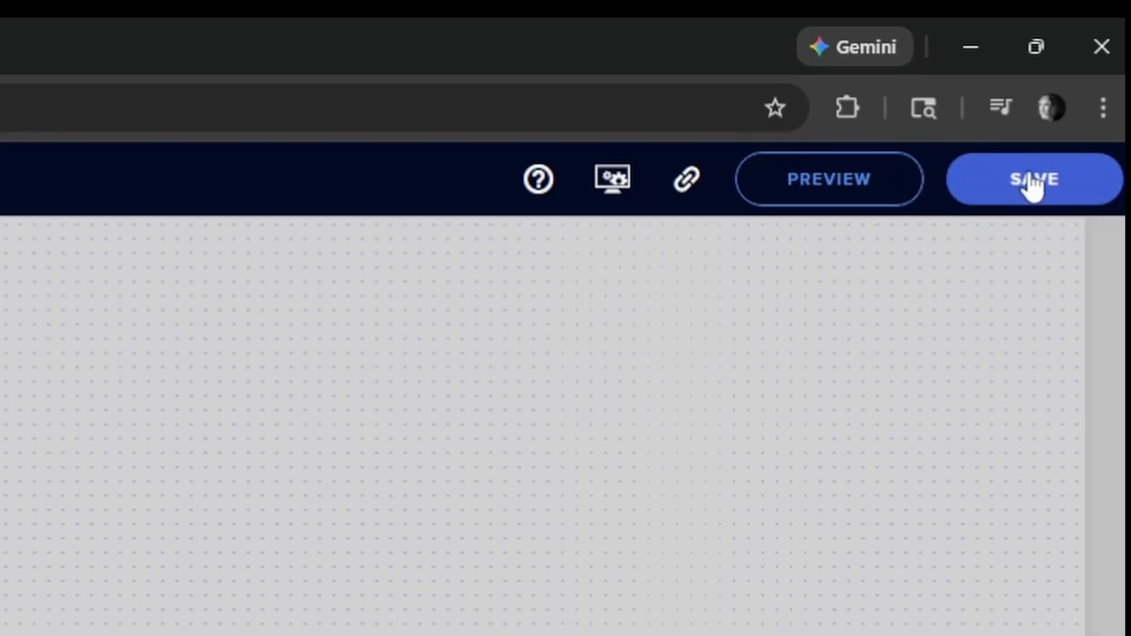
click(1033, 182)
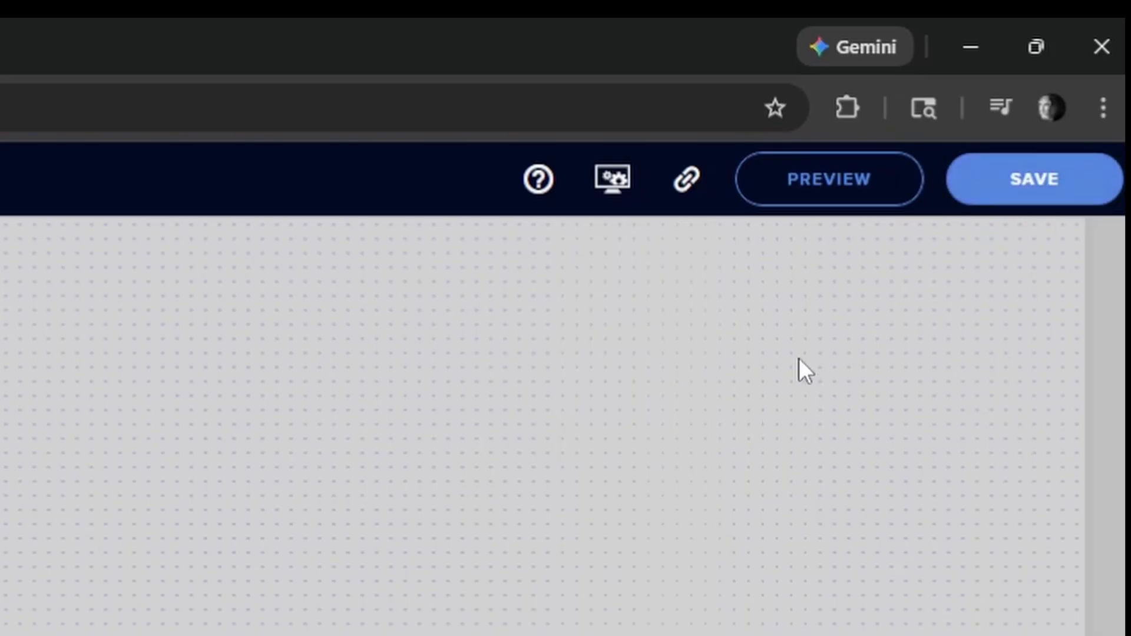
Step: Copy the overlay's URL, and in OBS add a new Browser source named "CHAT PING SOUND (test)" to the FULL RIGHT MONITOR scene
click(688, 182)
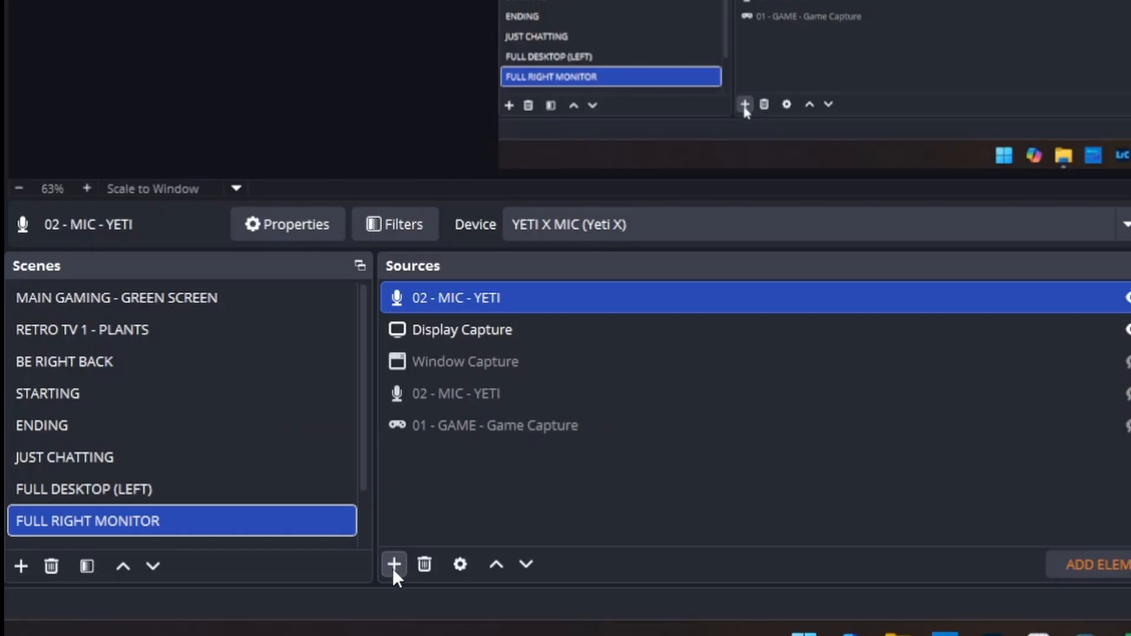
click(163, 595)
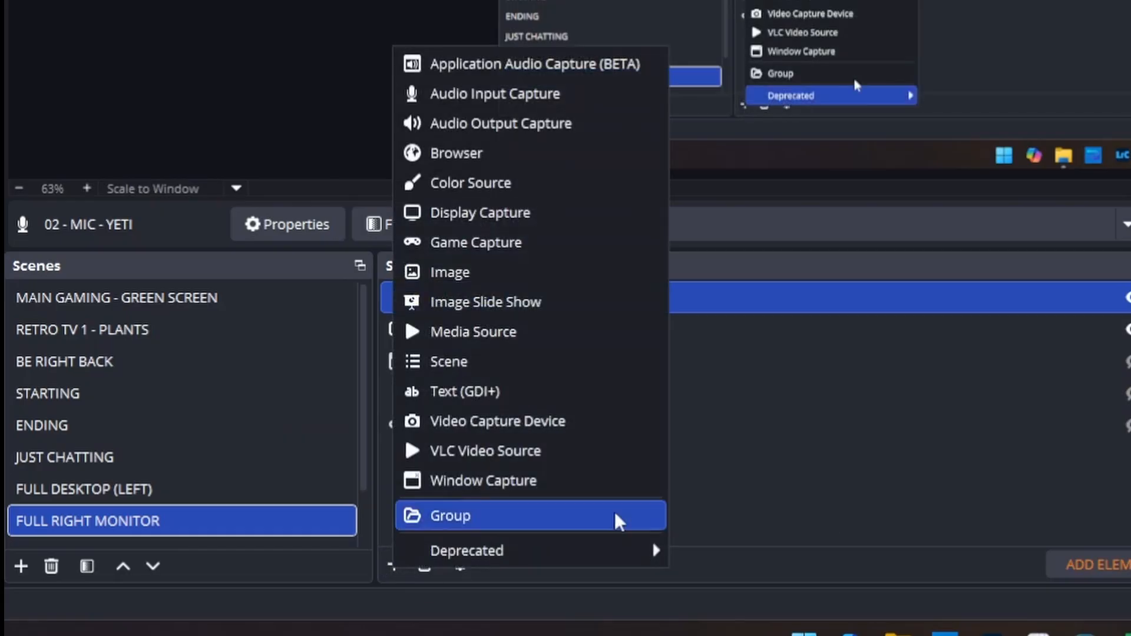
click(489, 152)
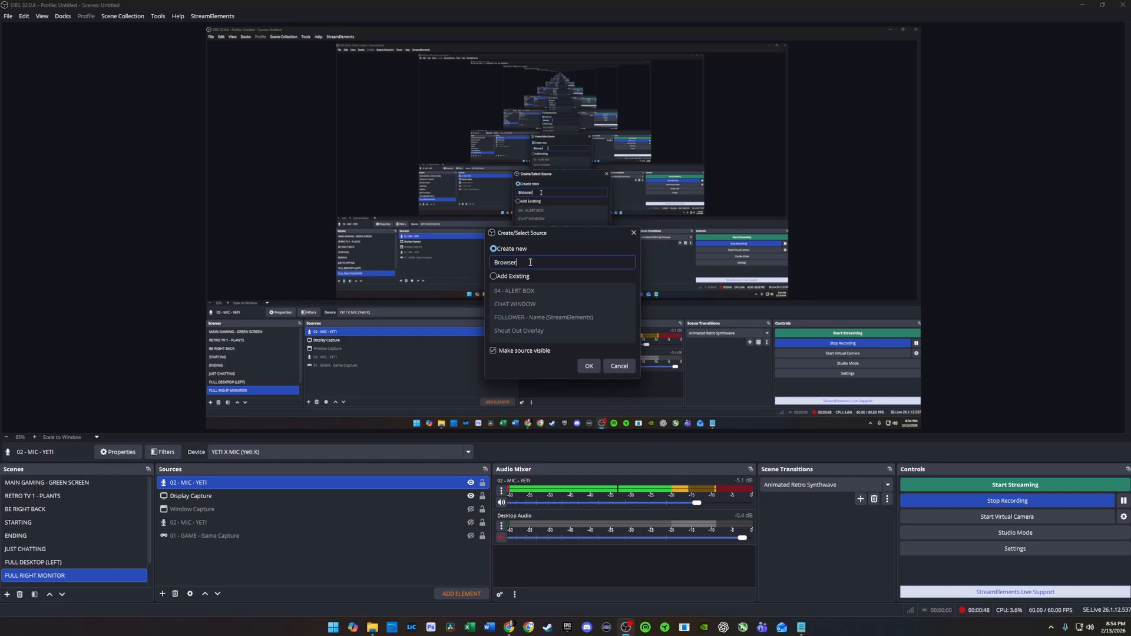
drag(530, 263, 489, 260)
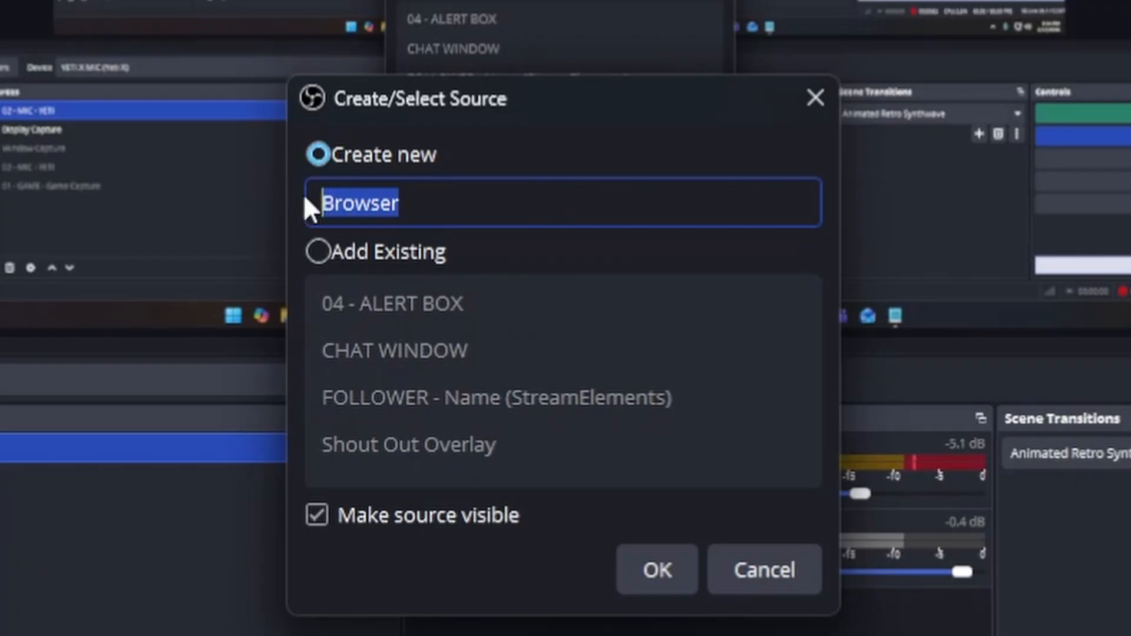
text(CHAT PIN)
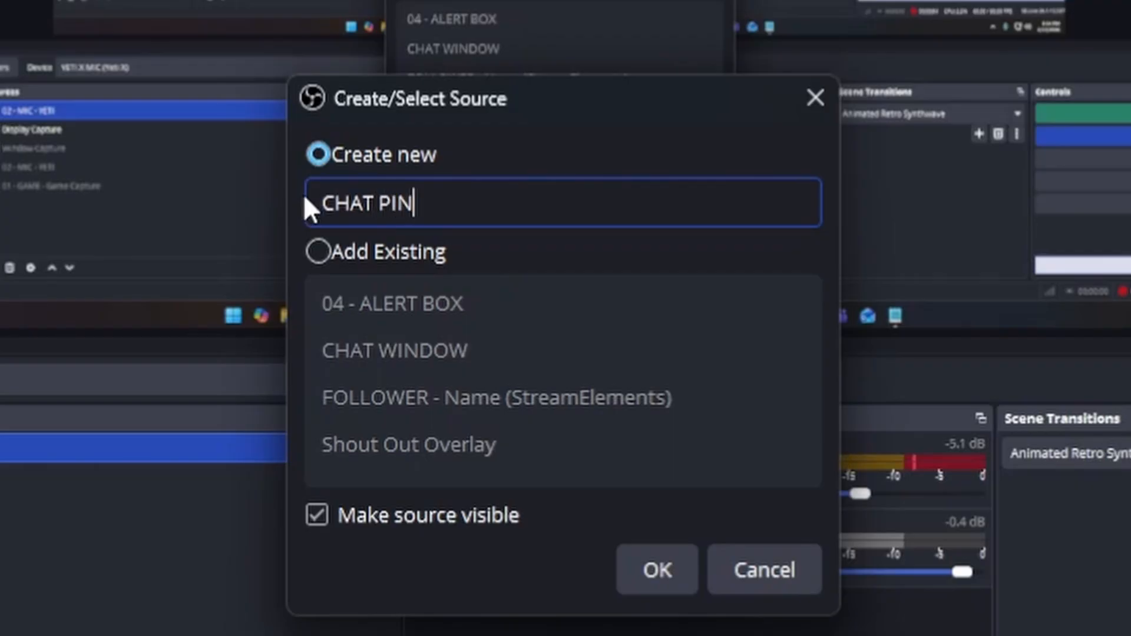
text(G SOUND )
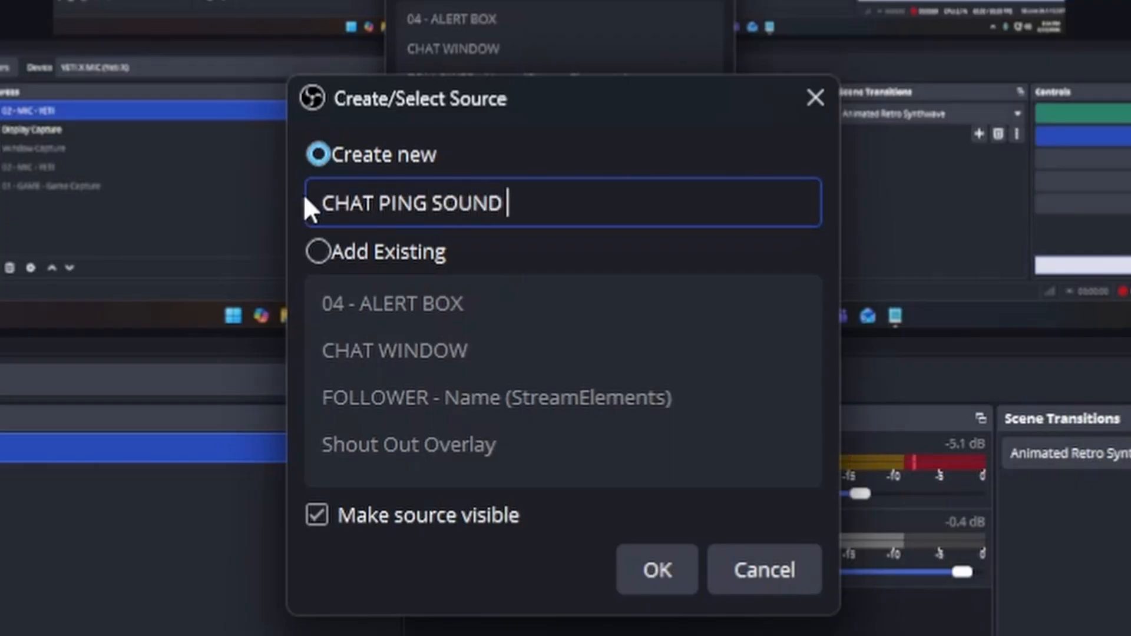
text((test)
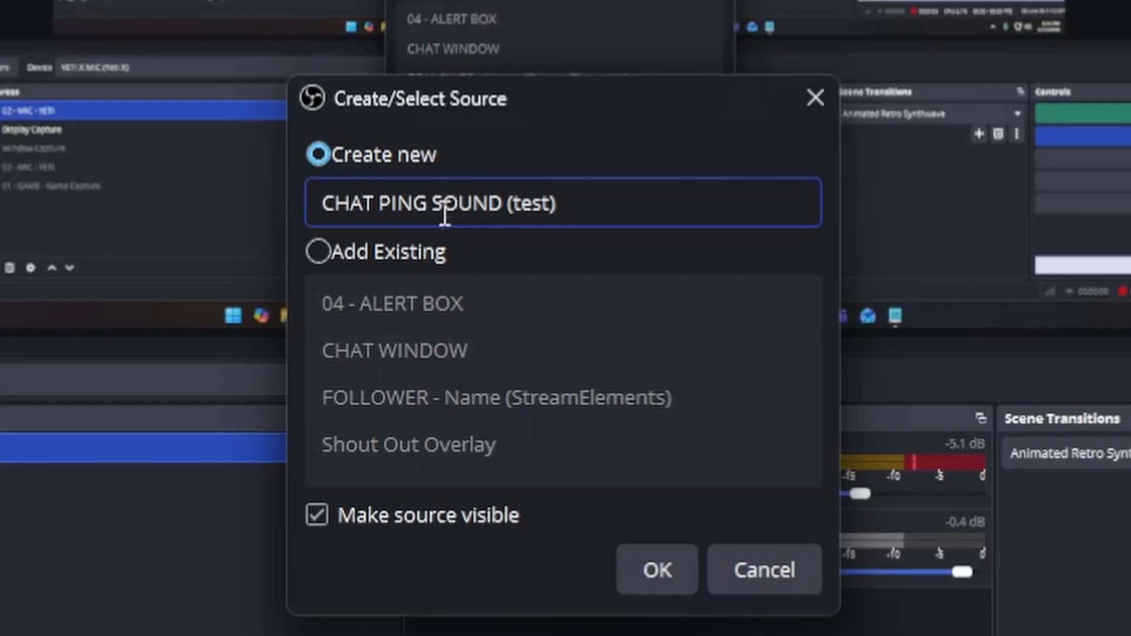
click(657, 569)
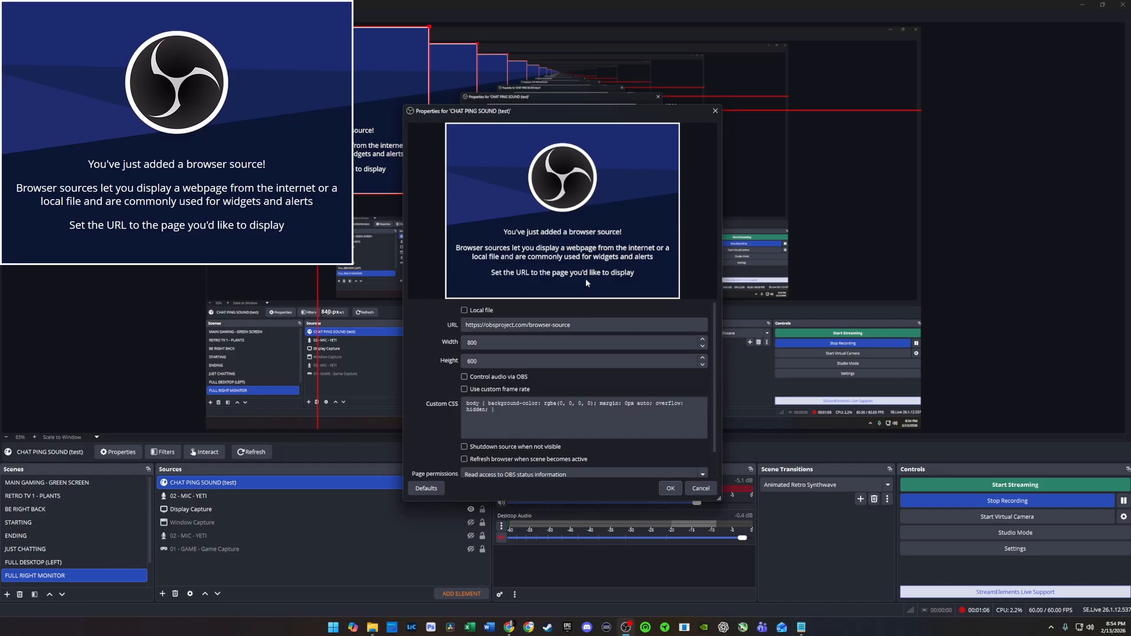
Step: Set the browser source's URL to the copied overlay link with its access token, and enable Control audio via OBS
drag(585, 323, 462, 326)
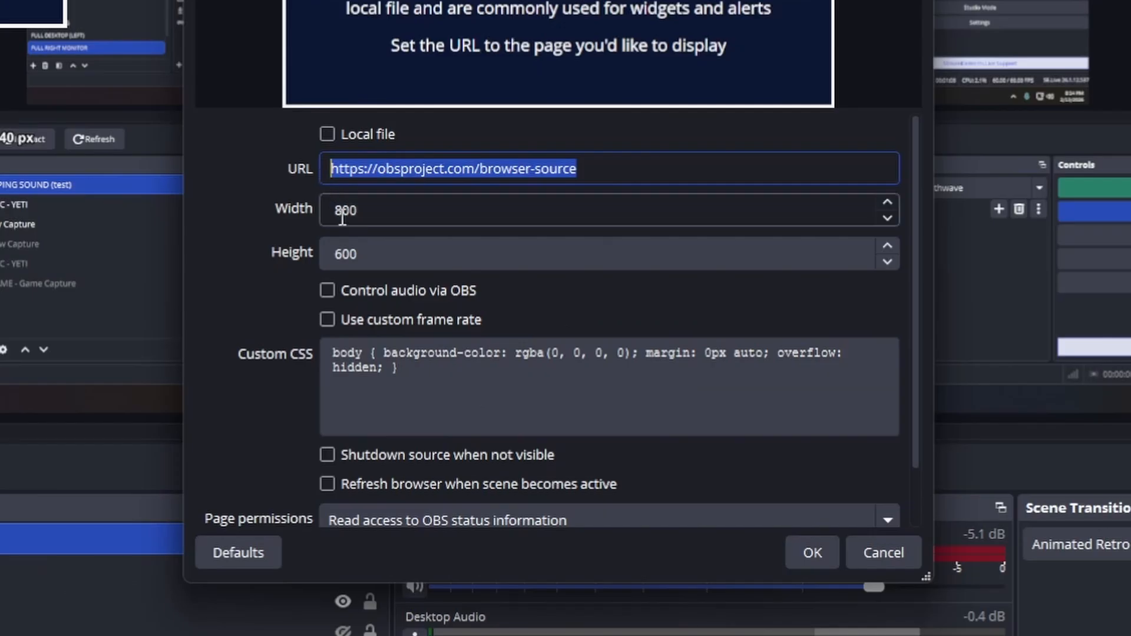
key(ctrl+v)
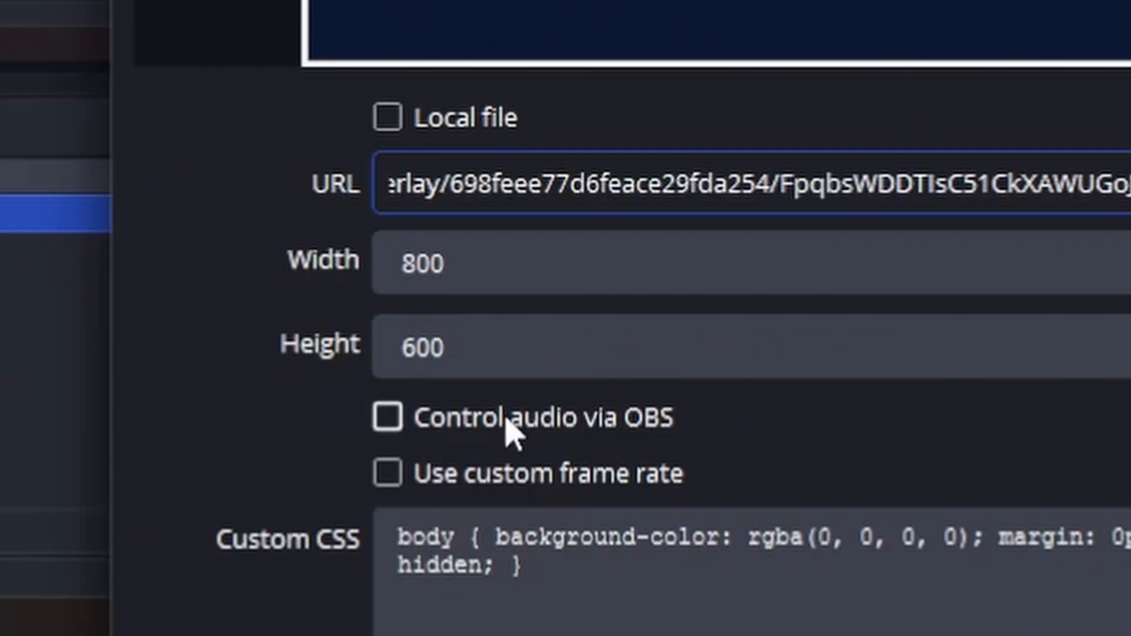
click(574, 426)
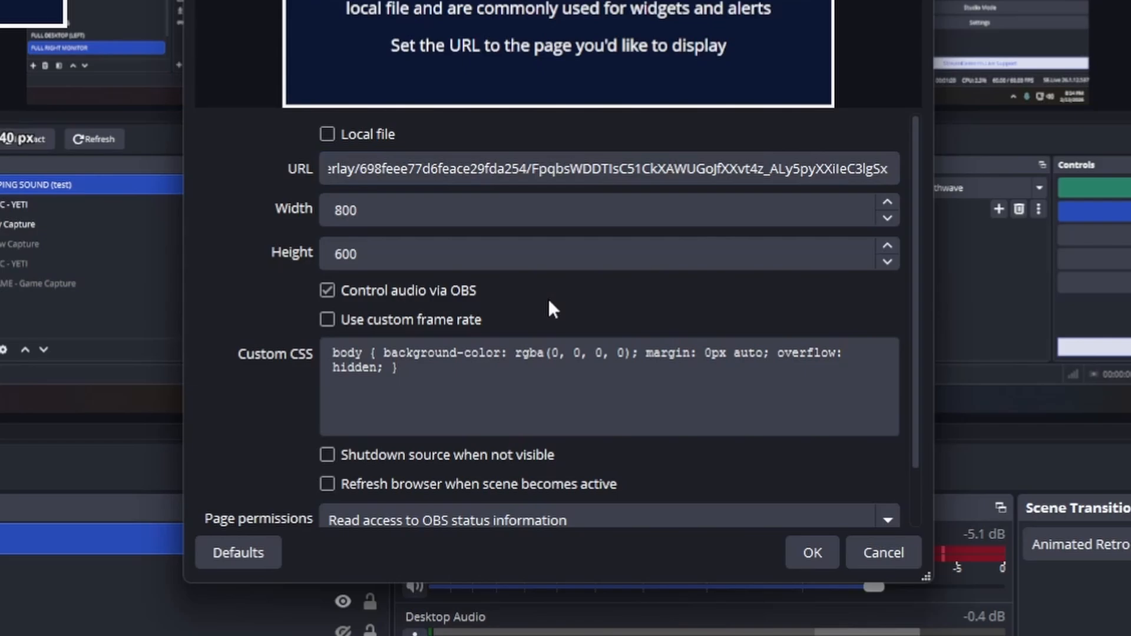
click(808, 550)
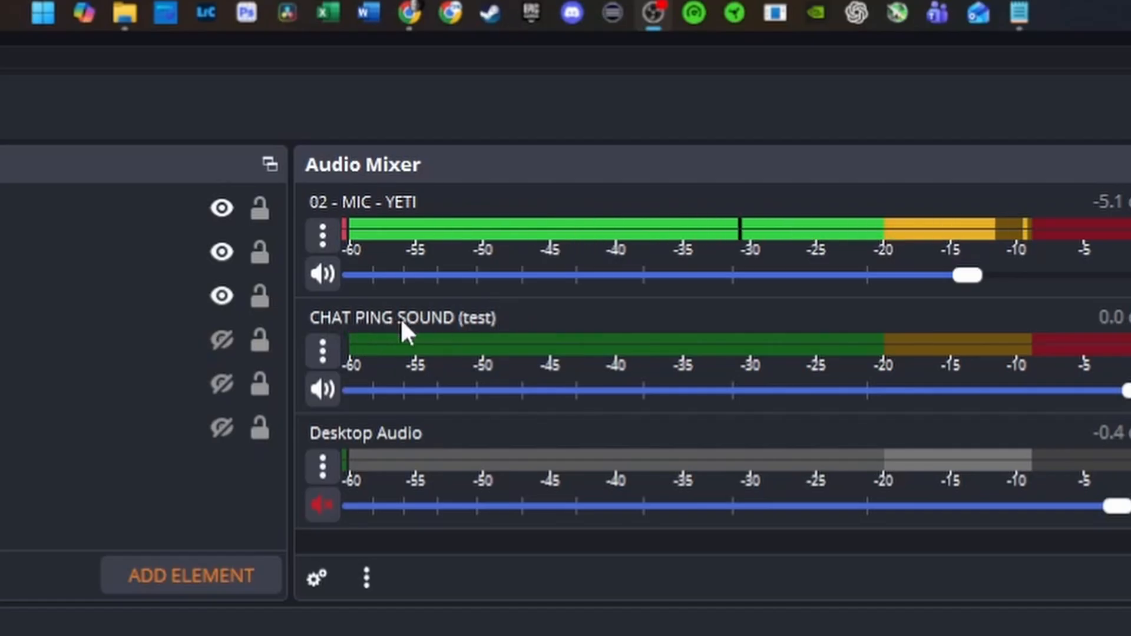
Step: In Advanced Audio Properties, disable audio tracks 1 through 6 for the CHAT PING SOUND (test) source
click(323, 352)
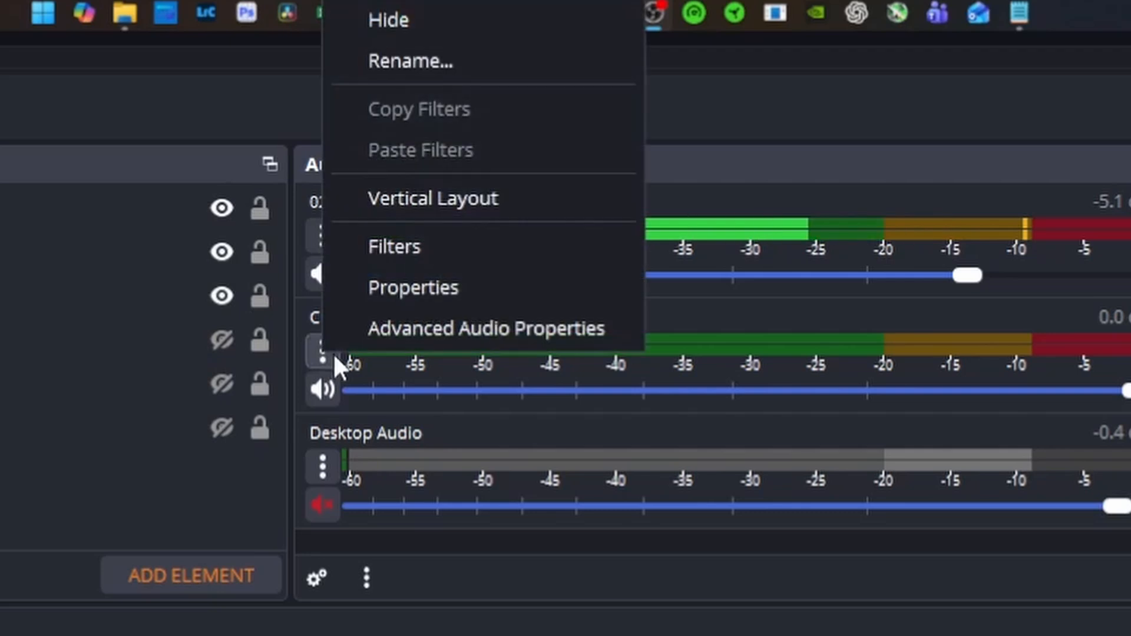
click(430, 331)
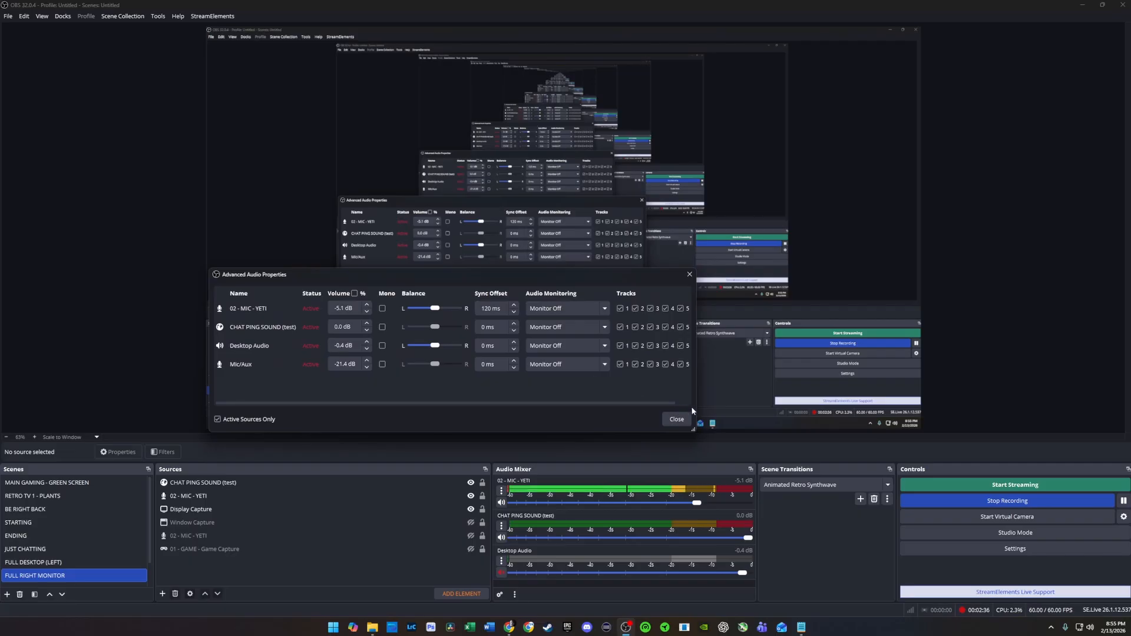
drag(696, 407, 917, 412)
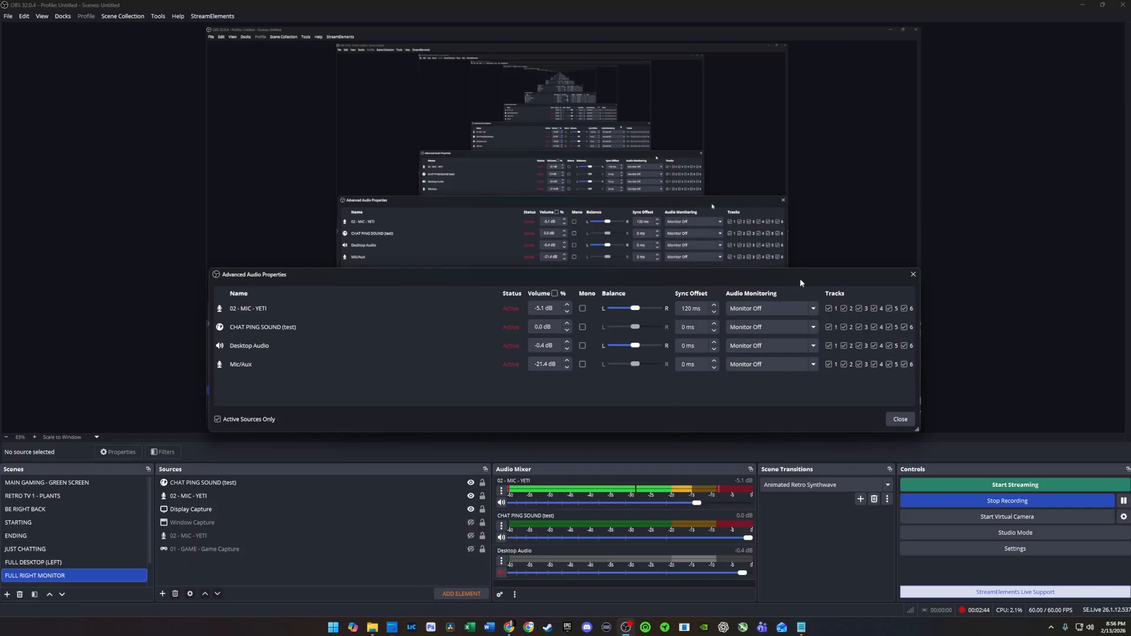
drag(799, 273, 794, 275)
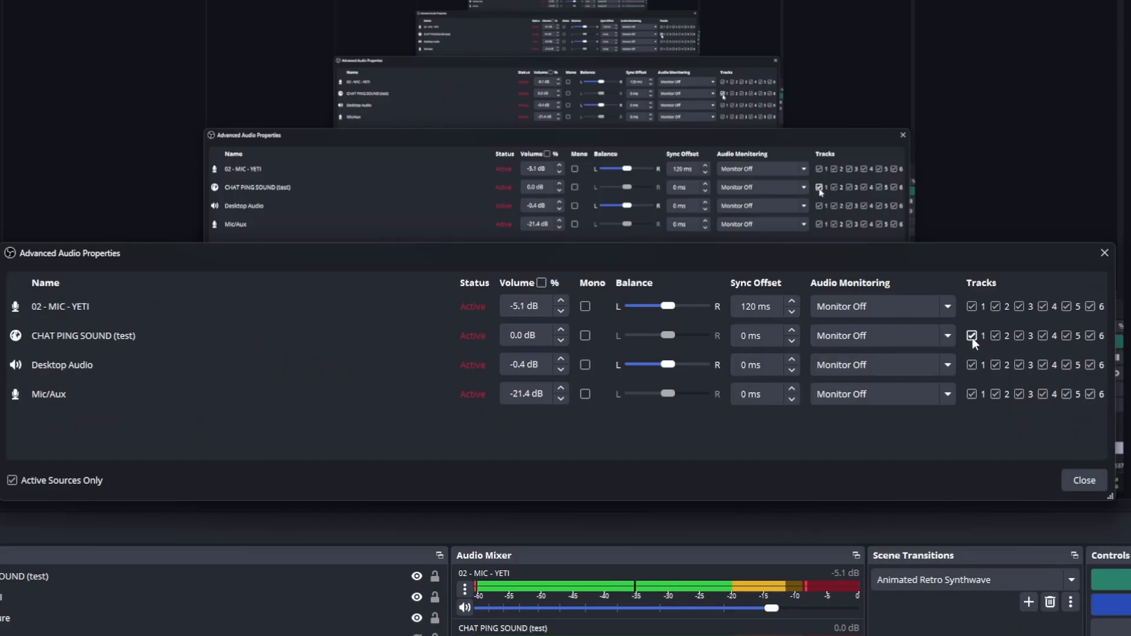
click(972, 336)
click(995, 335)
click(1020, 335)
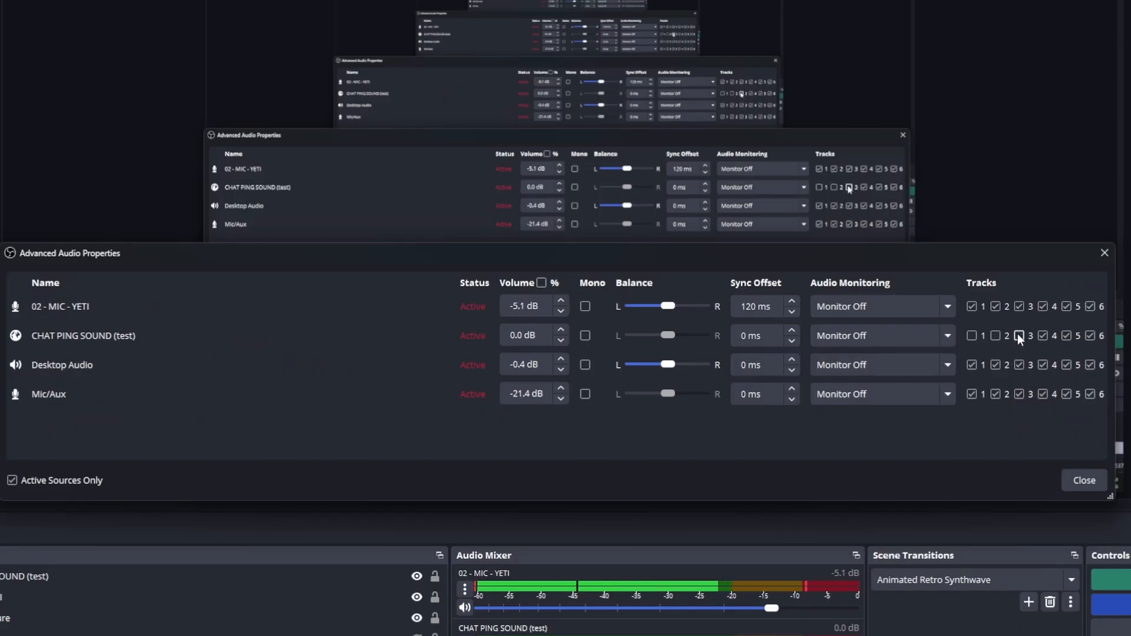
click(1043, 335)
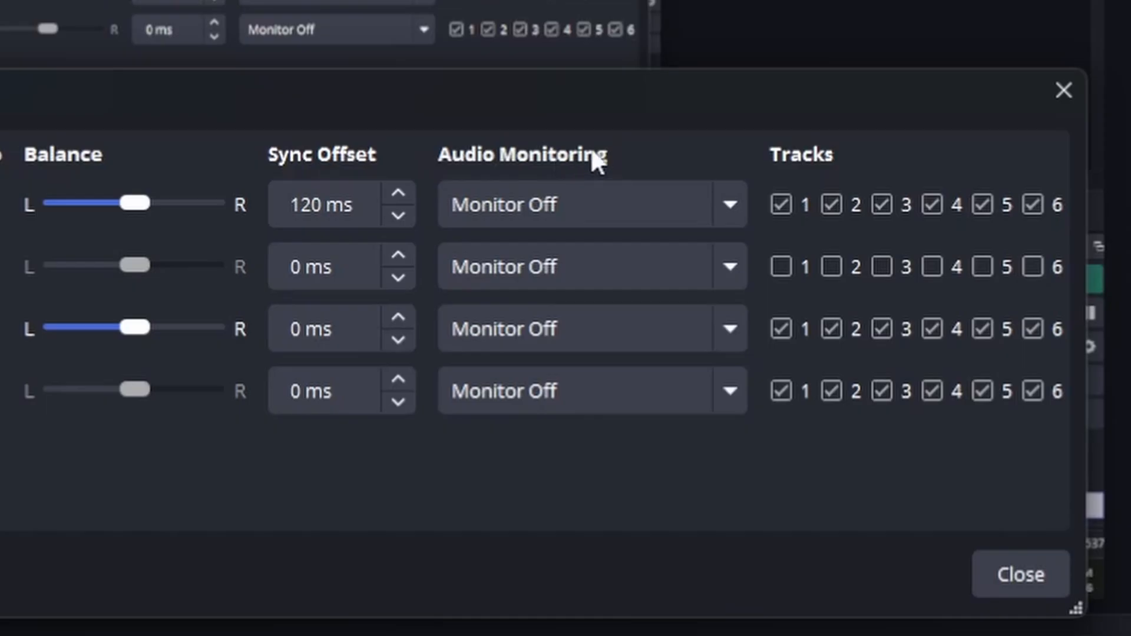
Step: Set audio monitoring for CHAT PING SOUND (test) to Monitor Only (mute output) and close the advanced audio properties
click(730, 266)
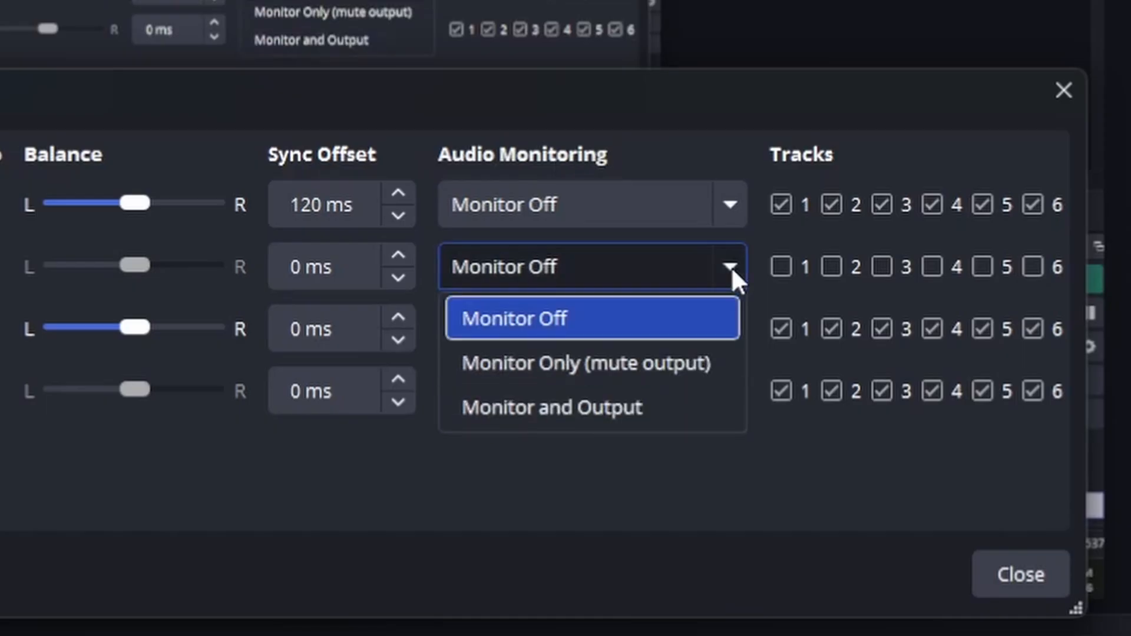
click(568, 364)
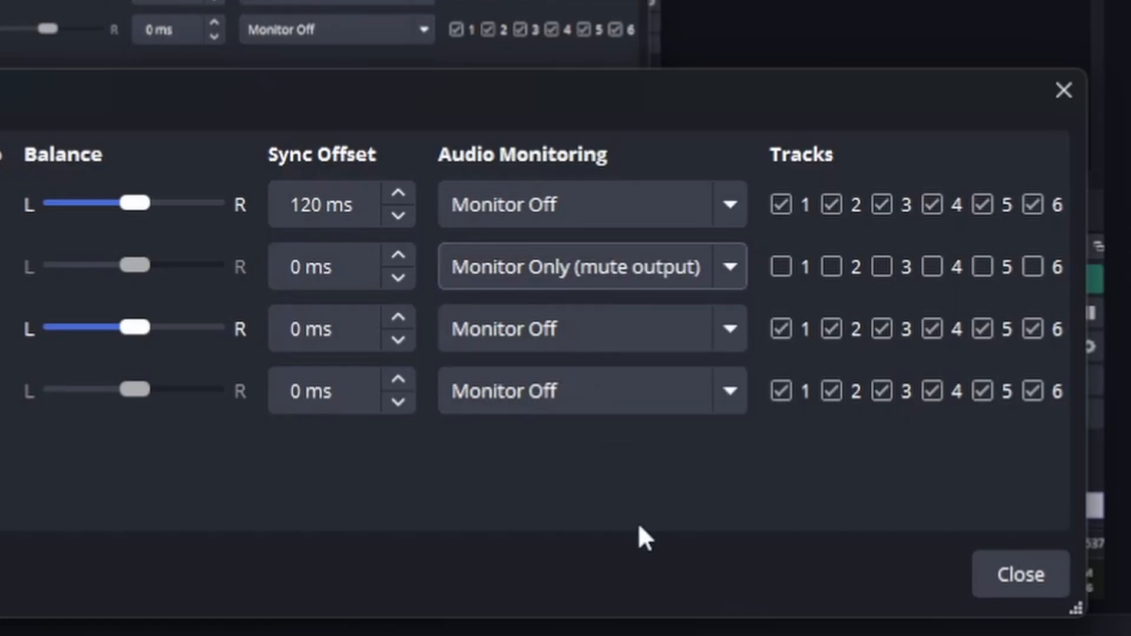
click(1021, 573)
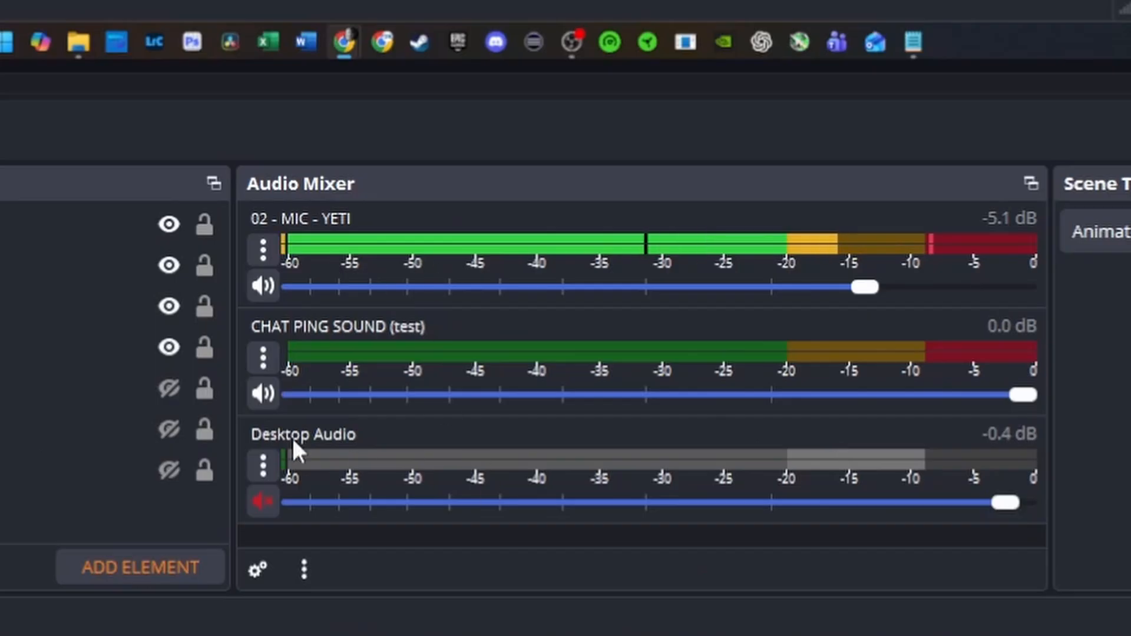
Step: Mute the CHAT PING SOUND (test) source in the audio mixer
click(272, 392)
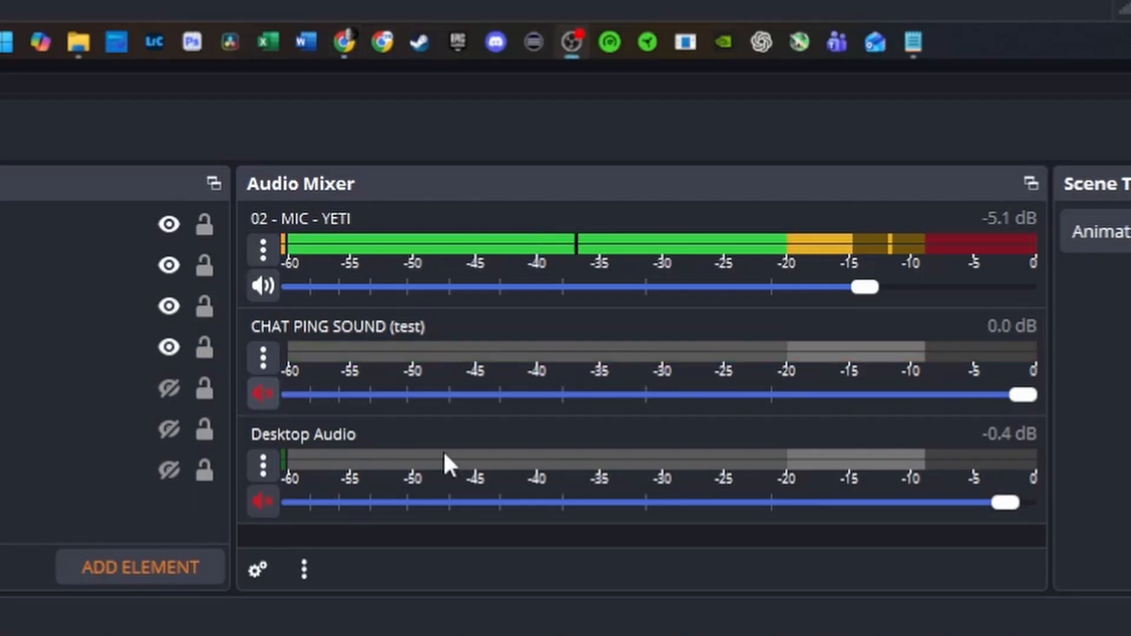